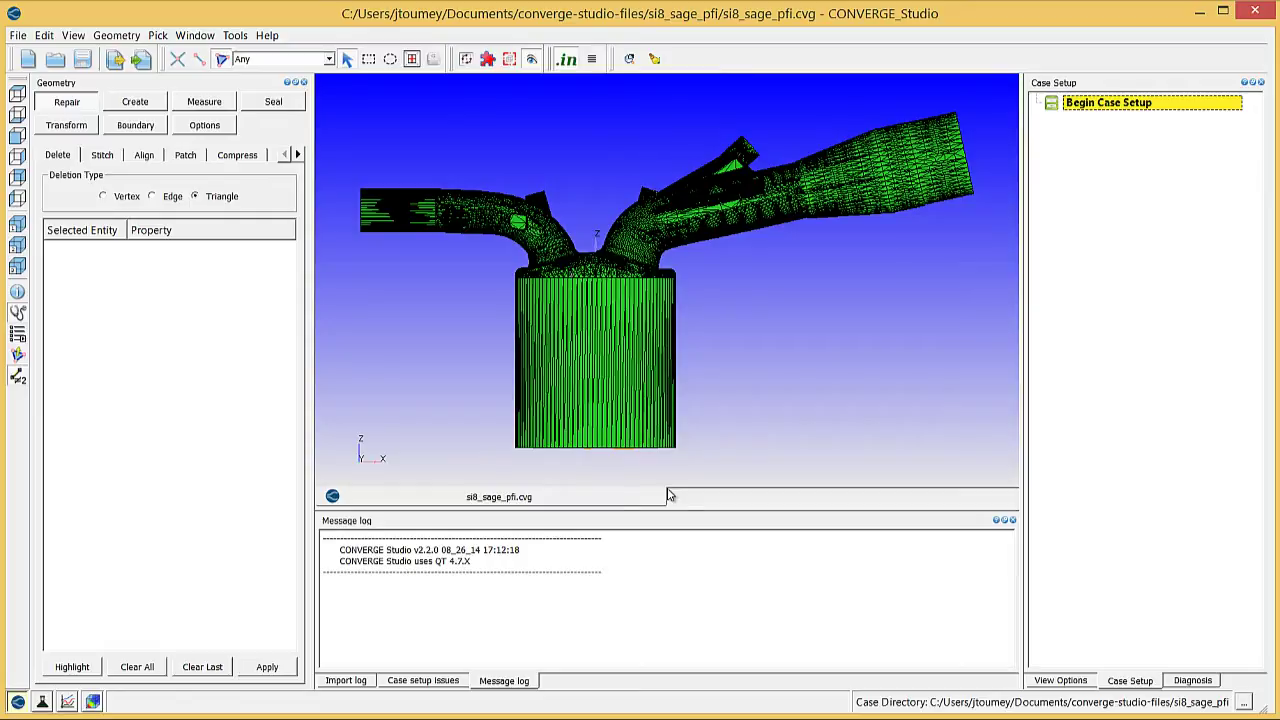
Step: Open the Geometry Boundary Find/Clean tool and zoom onto the cylinder-head joint
{"action": "left_click", "coordinate": [135, 128]}
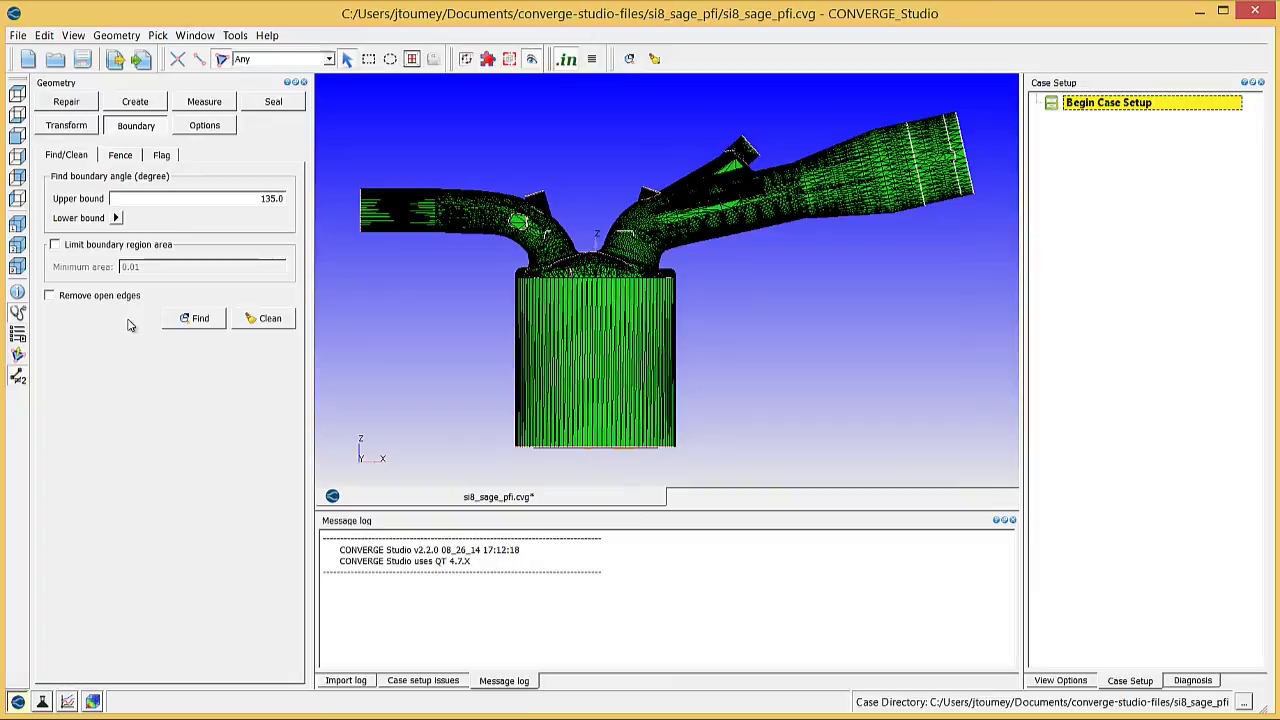
{"action": "left_click_drag", "start_coordinate": [443, 304], "coordinate": [489, 354]}
{"action": "scroll", "coordinate": [488, 355], "scroll_direction": "up", "scroll_amount": 6}
{"action": "middle_click_drag", "start_coordinate": [465, 404], "coordinate": [635, 396]}
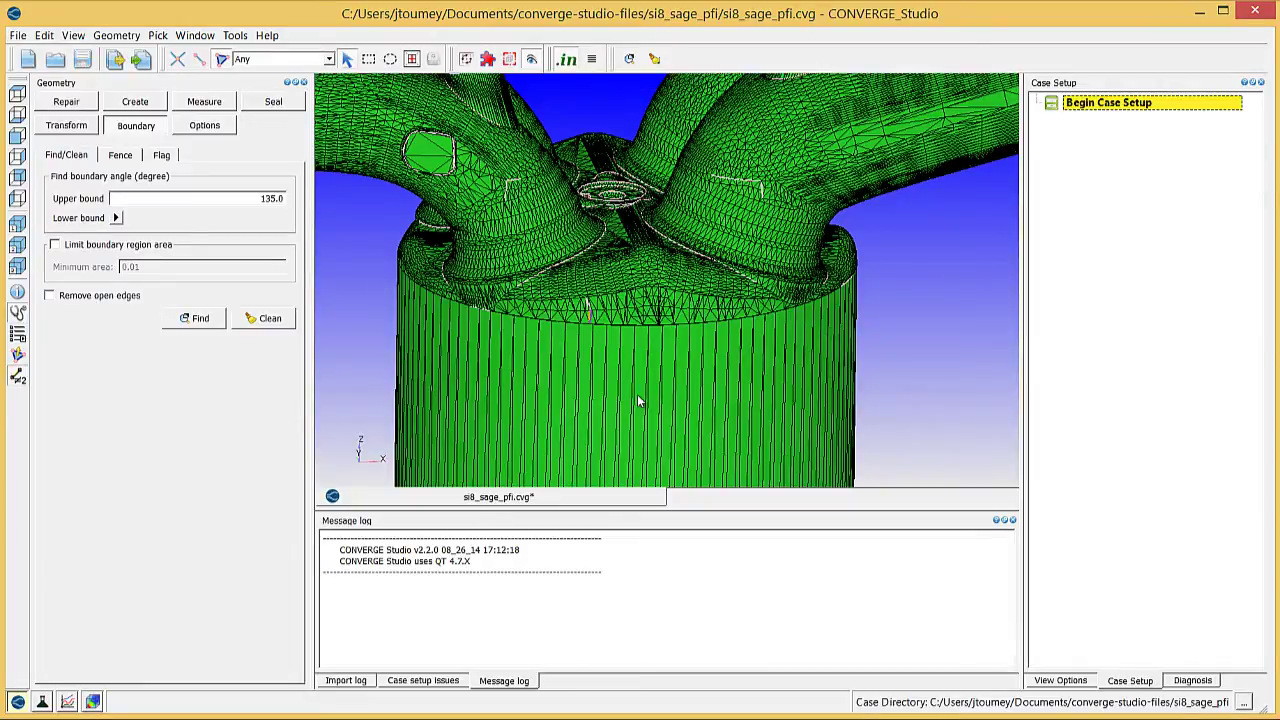
Step: Switch to the Fence page and change which toolbars are shown
{"action": "left_click", "coordinate": [120, 155]}
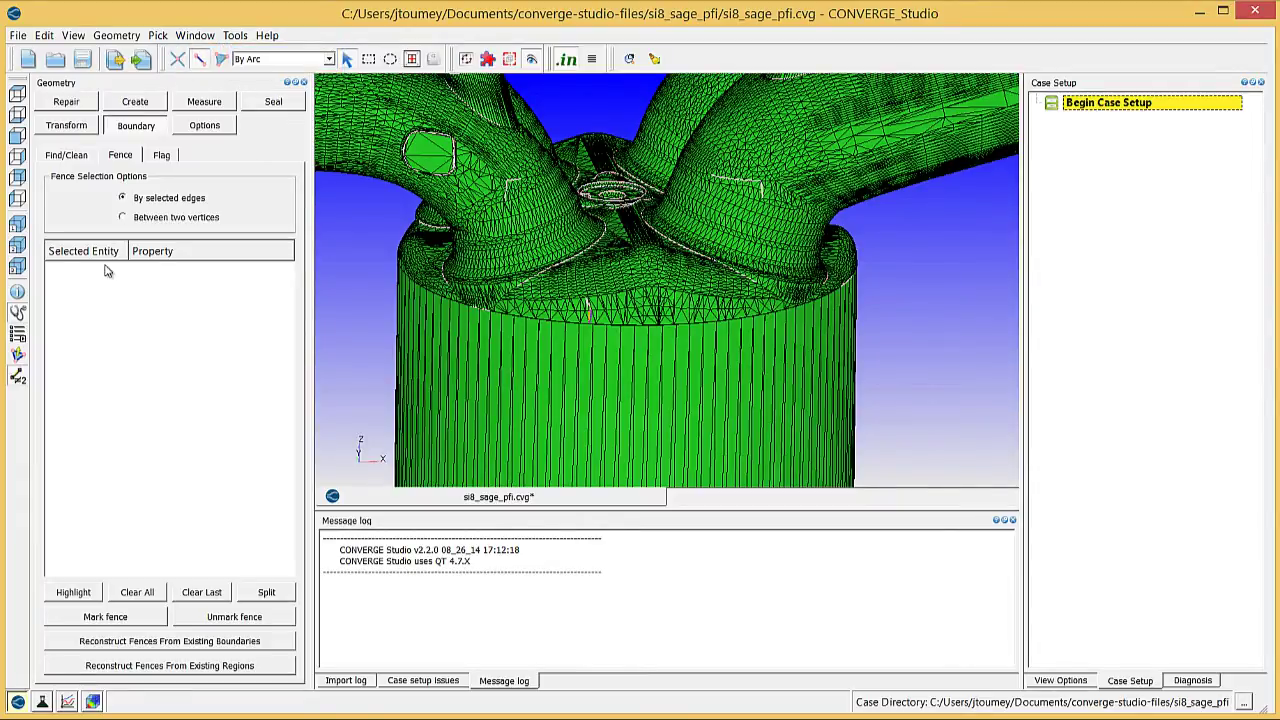
{"action": "left_click", "coordinate": [73, 36]}
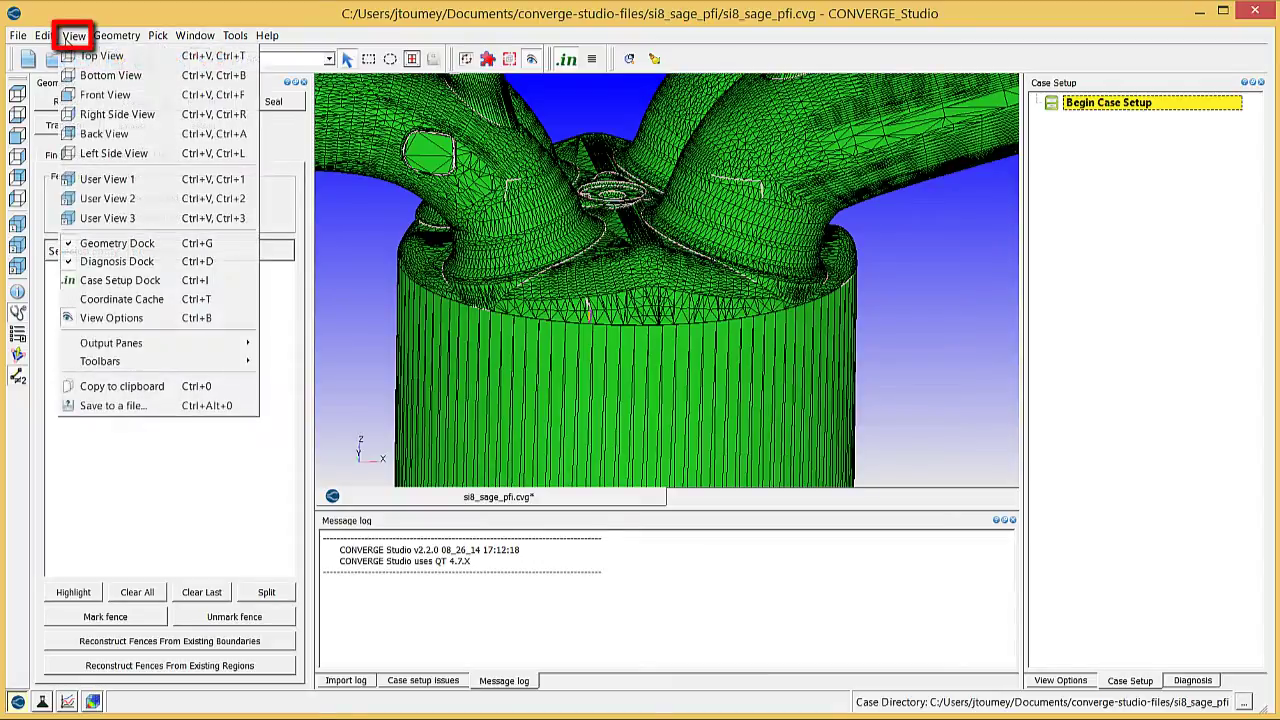
{"action": "mouse_move", "coordinate": [195, 365]}
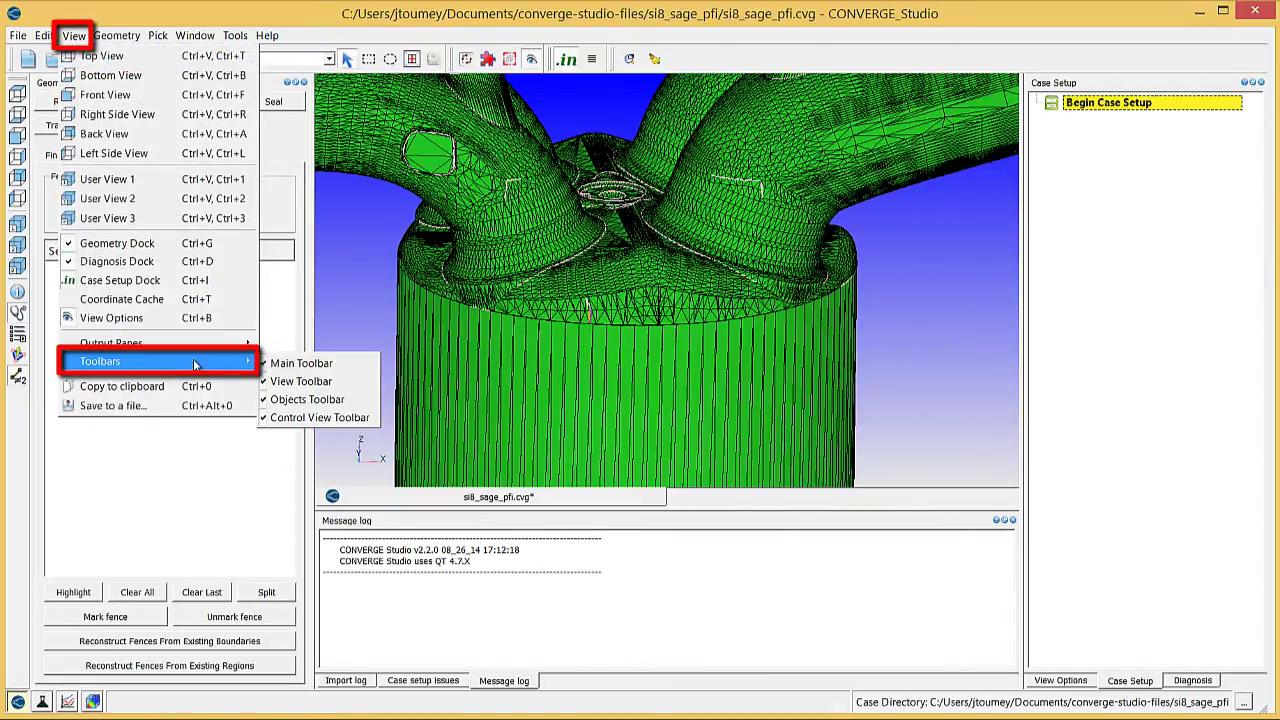
{"action": "left_click", "coordinate": [363, 401]}
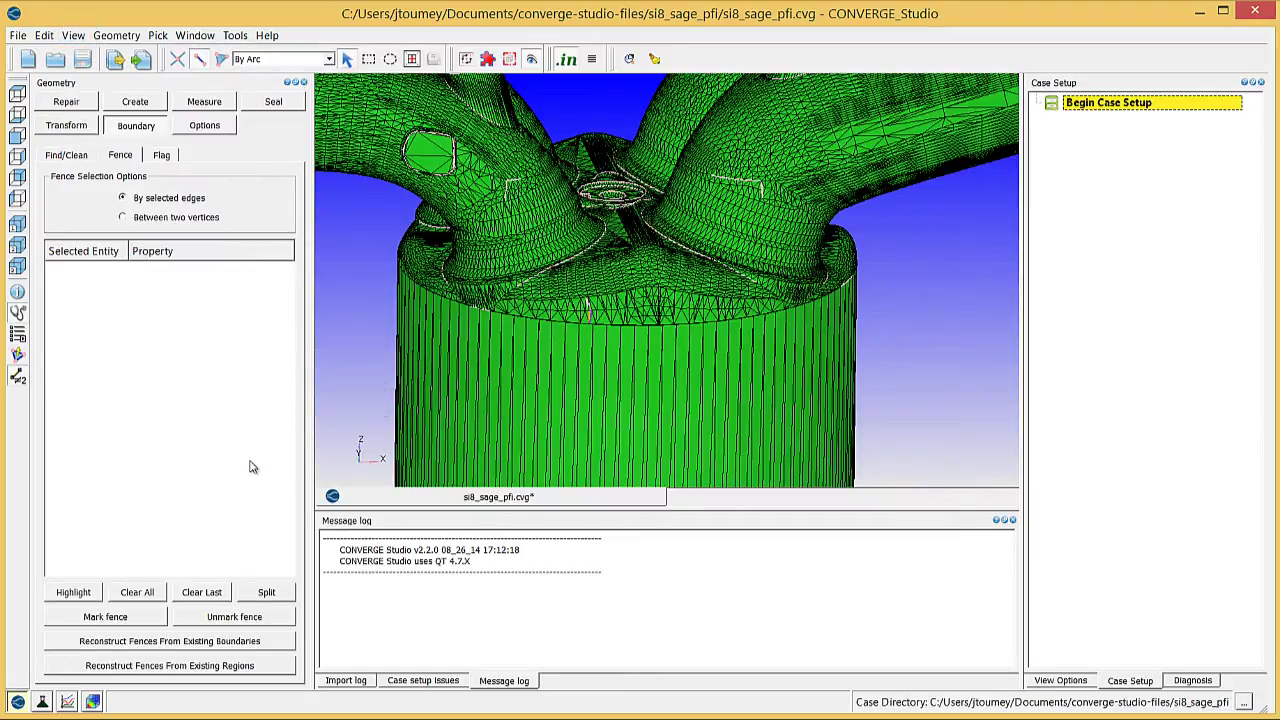
Step: Select the 103-edge loop at the liner-head seam and mark it as a fence
{"action": "scroll", "coordinate": [704, 395], "scroll_direction": "up", "scroll_amount": 5}
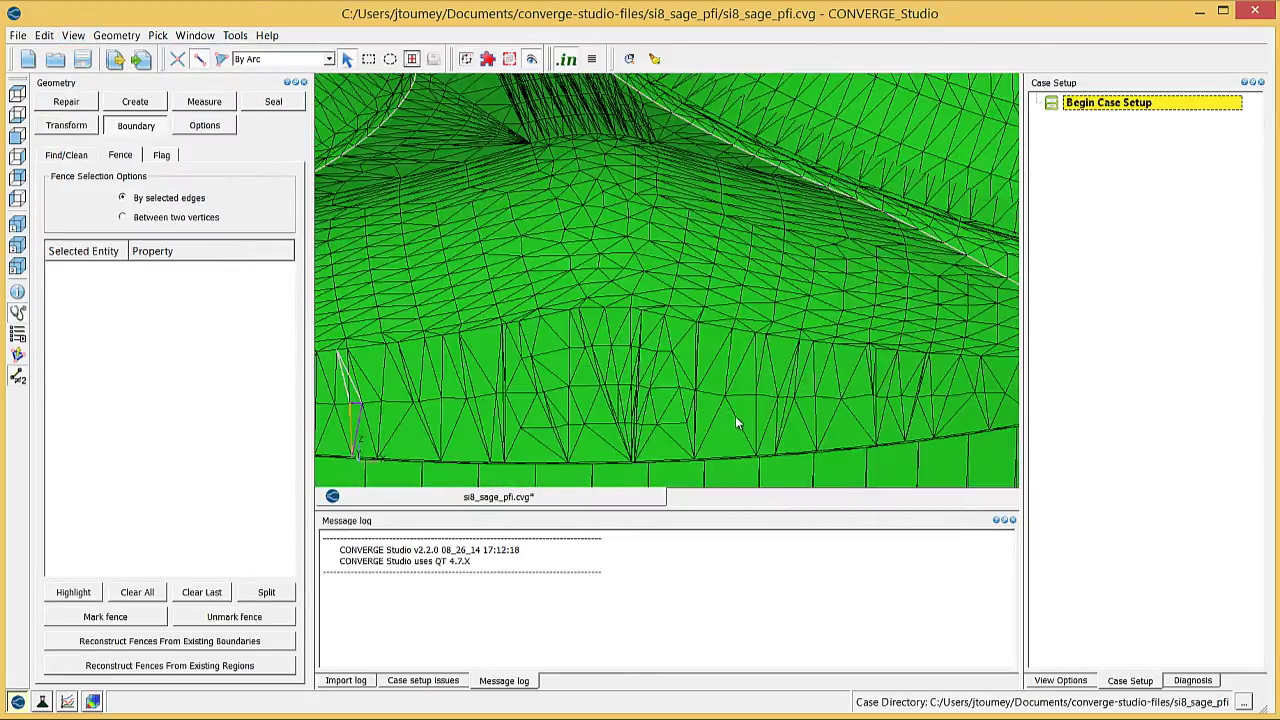
{"action": "scroll", "coordinate": [735, 416], "scroll_direction": "up", "scroll_amount": 5}
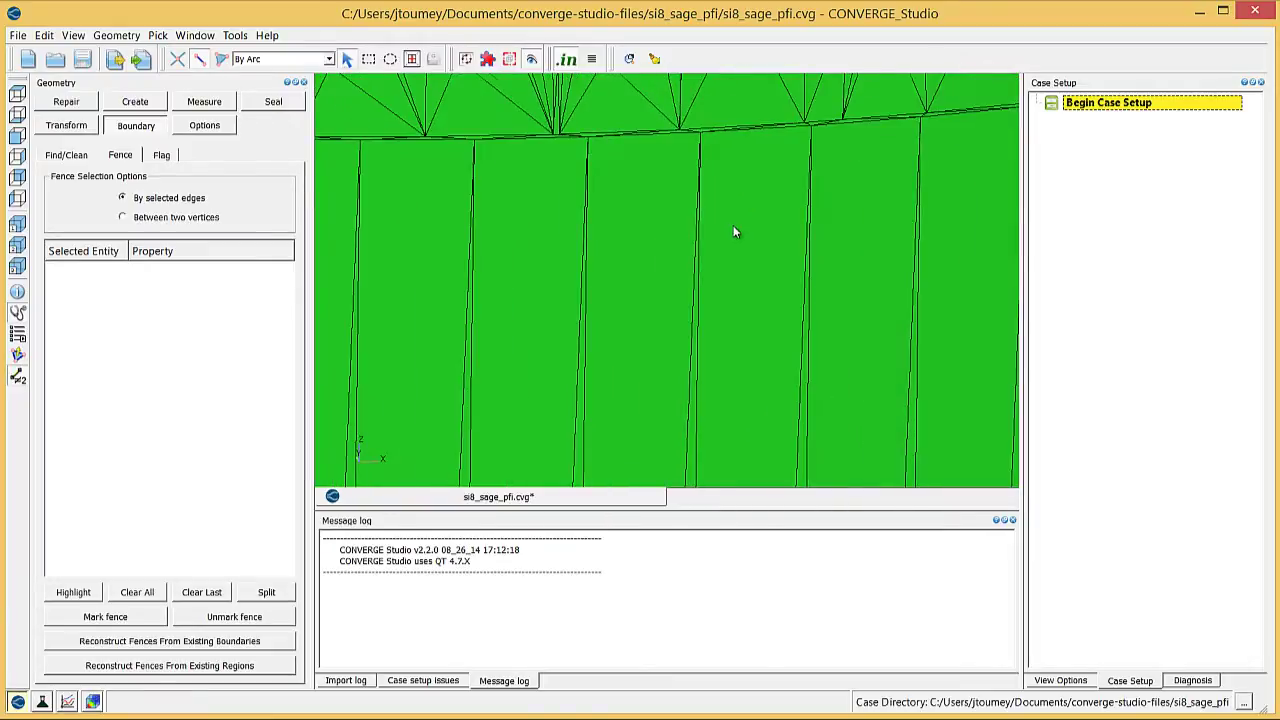
{"action": "scroll", "coordinate": [733, 232], "scroll_direction": "up", "scroll_amount": 2}
{"action": "scroll", "coordinate": [734, 366], "scroll_direction": "down", "scroll_amount": 2}
{"action": "left_click", "coordinate": [726, 260]}
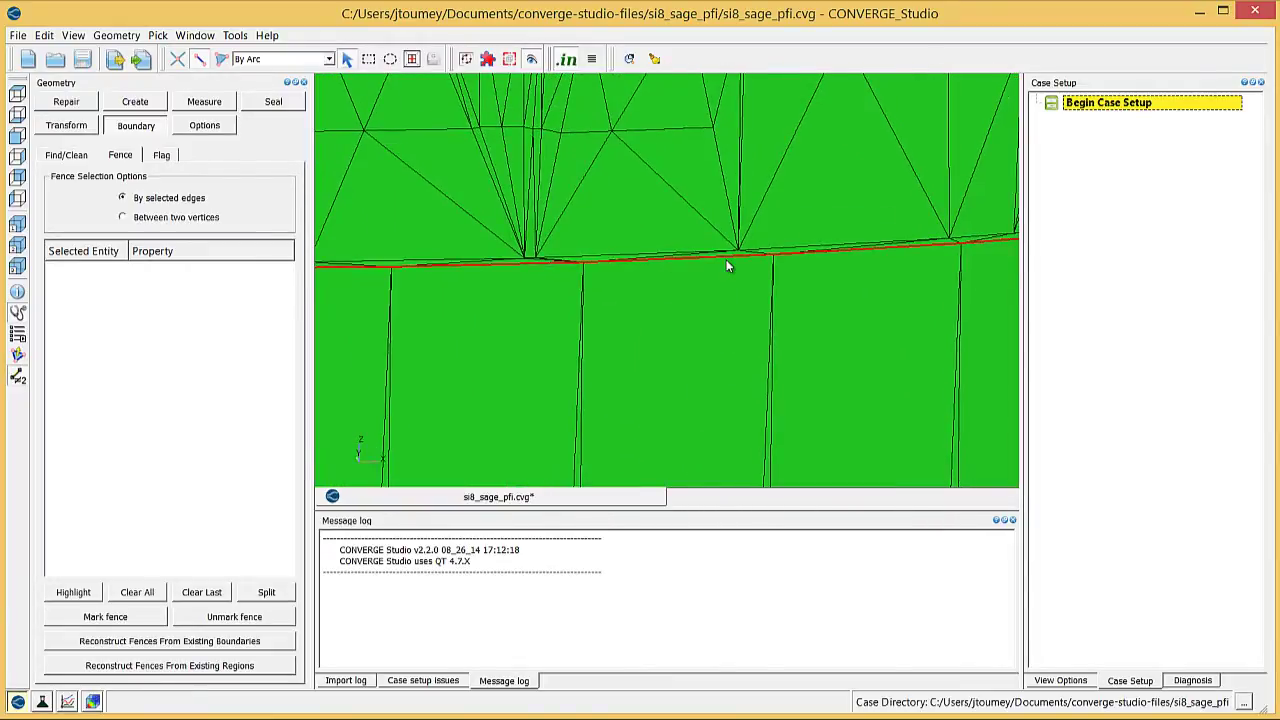
{"action": "scroll", "coordinate": [709, 266], "scroll_direction": "down", "scroll_amount": 3}
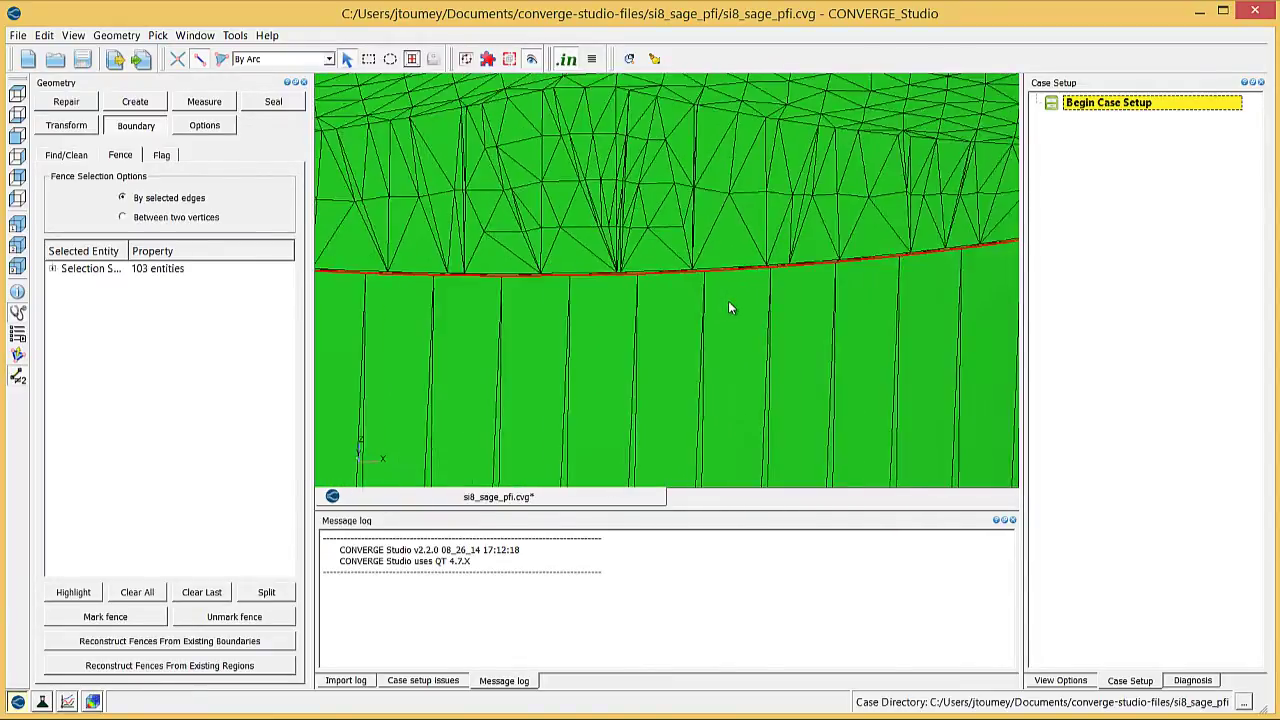
{"action": "scroll", "coordinate": [729, 308], "scroll_direction": "down", "scroll_amount": 1}
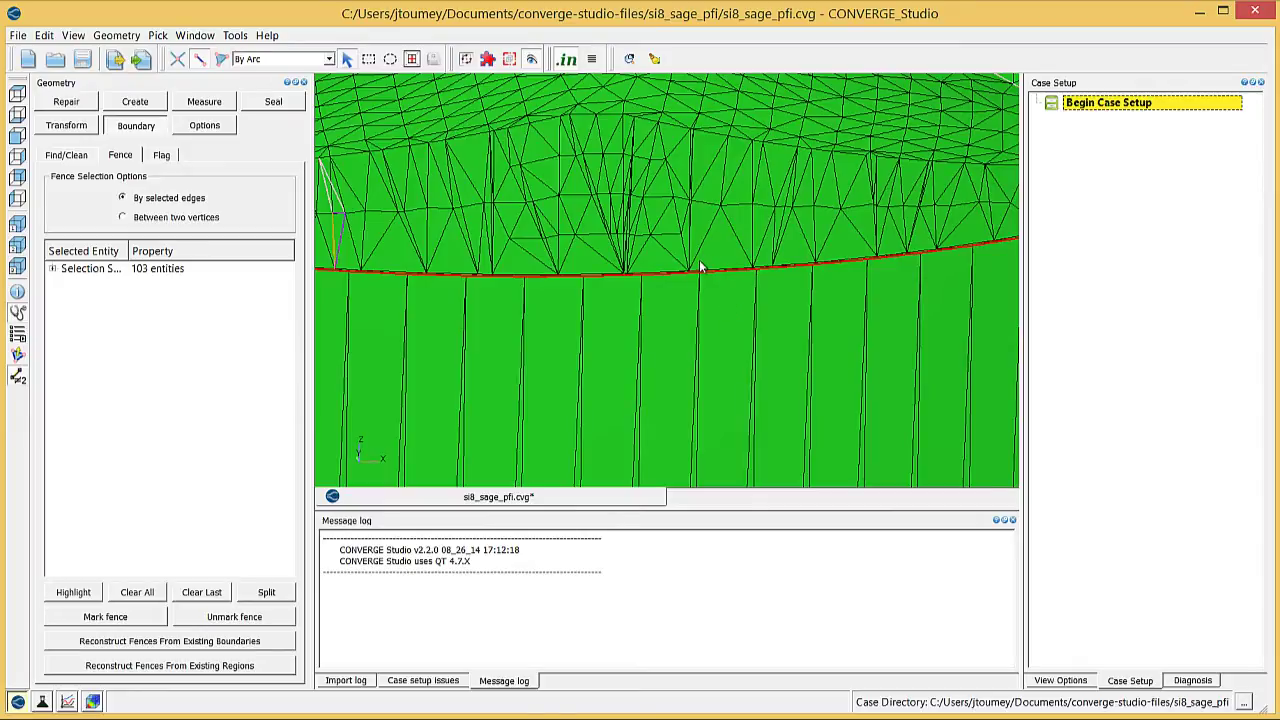
{"action": "right_click", "coordinate": [699, 260]}
{"action": "left_click", "coordinate": [857, 289]}
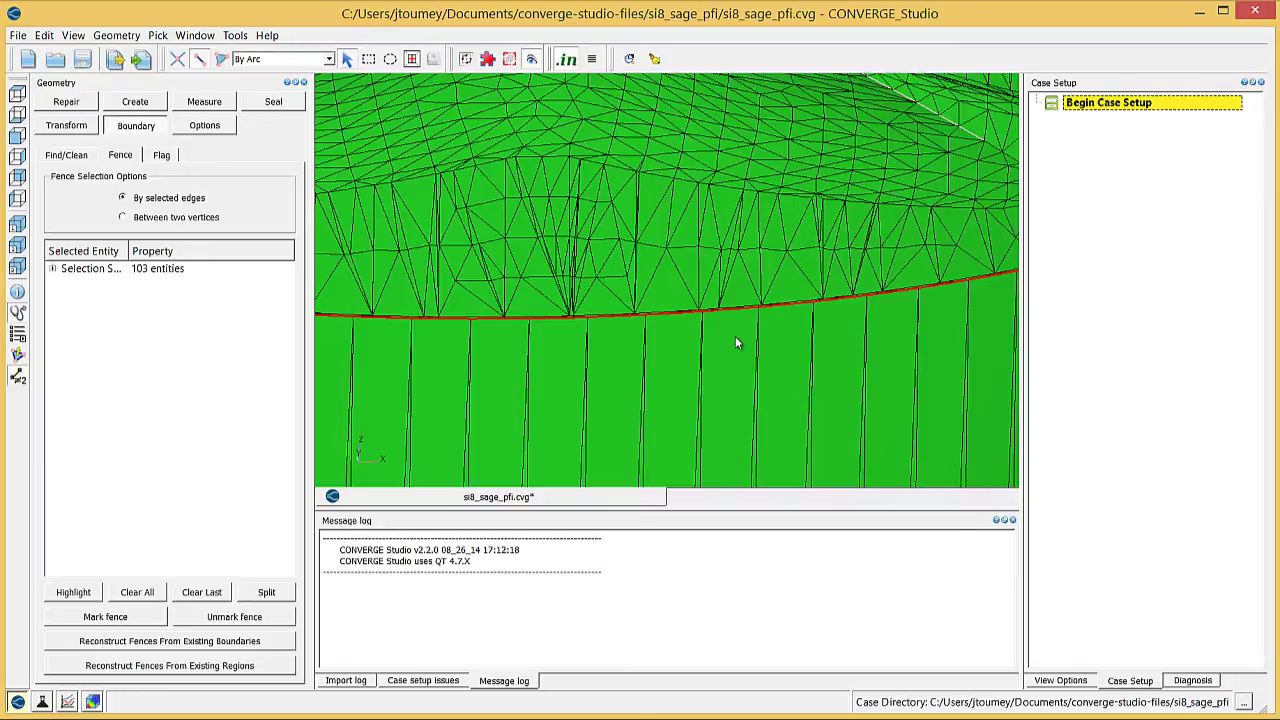
{"action": "scroll", "coordinate": [735, 341], "scroll_direction": "down", "scroll_amount": 5}
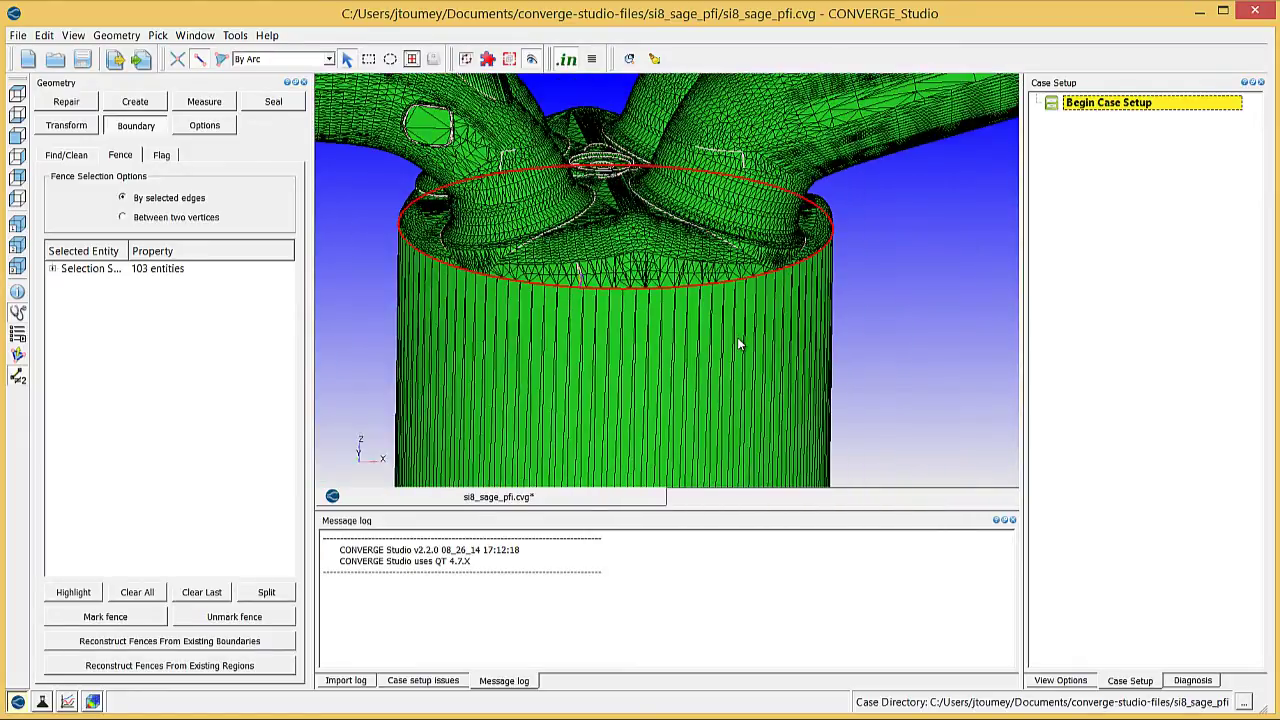
{"action": "left_click", "coordinate": [103, 617]}
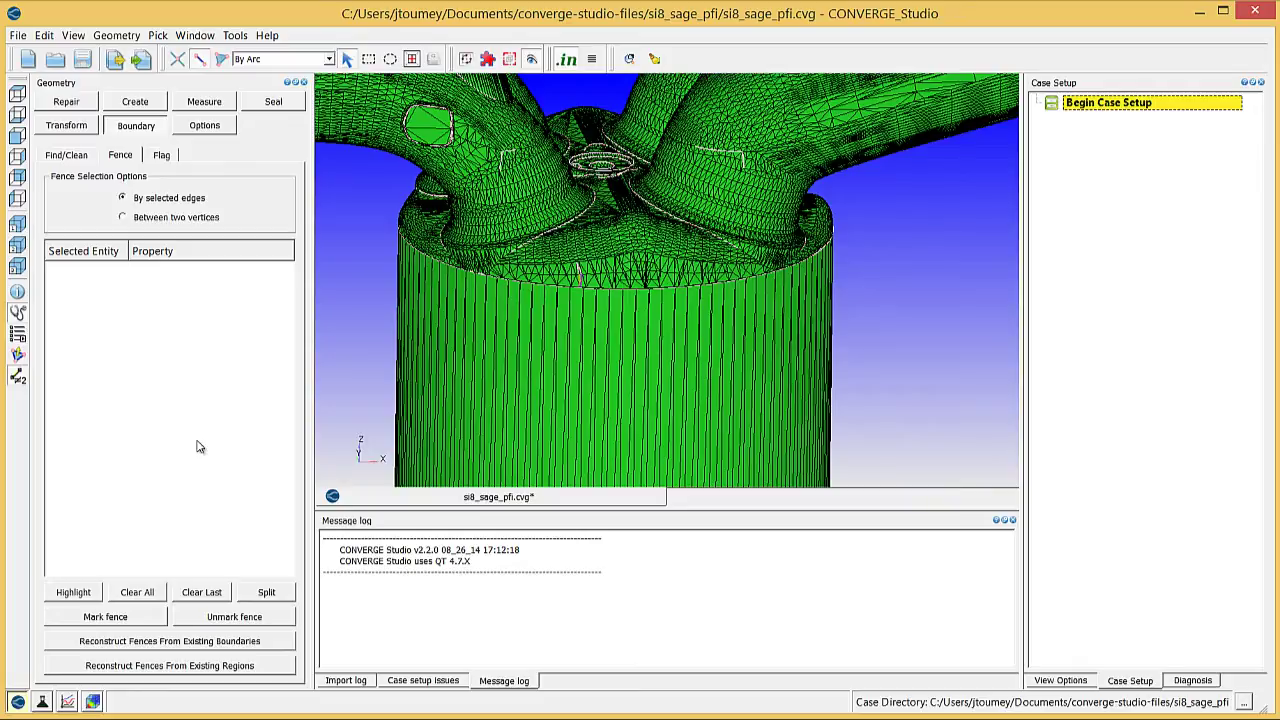
Step: Save the geometry, then mark a fence along the 93-edge loop at the port junction
{"action": "key", "text": "f"}
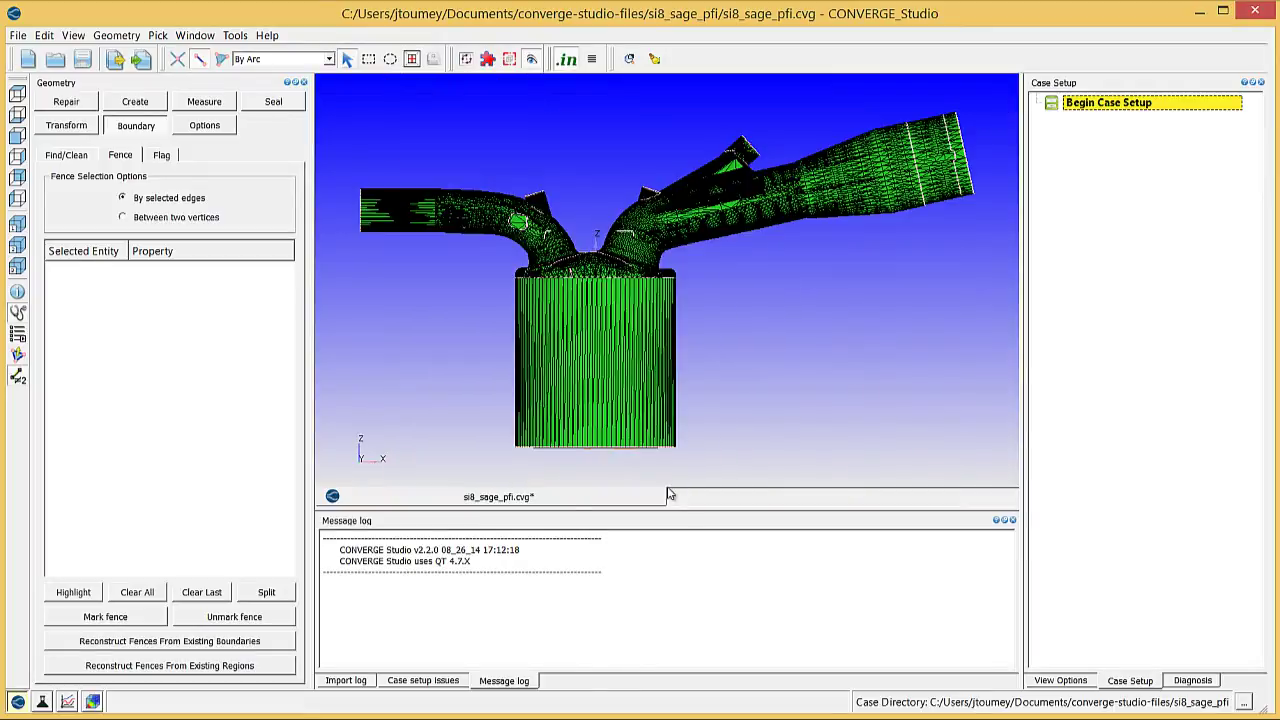
{"action": "key", "text": "ctrl+s"}
{"action": "scroll", "coordinate": [645, 318], "scroll_direction": "up", "scroll_amount": 6}
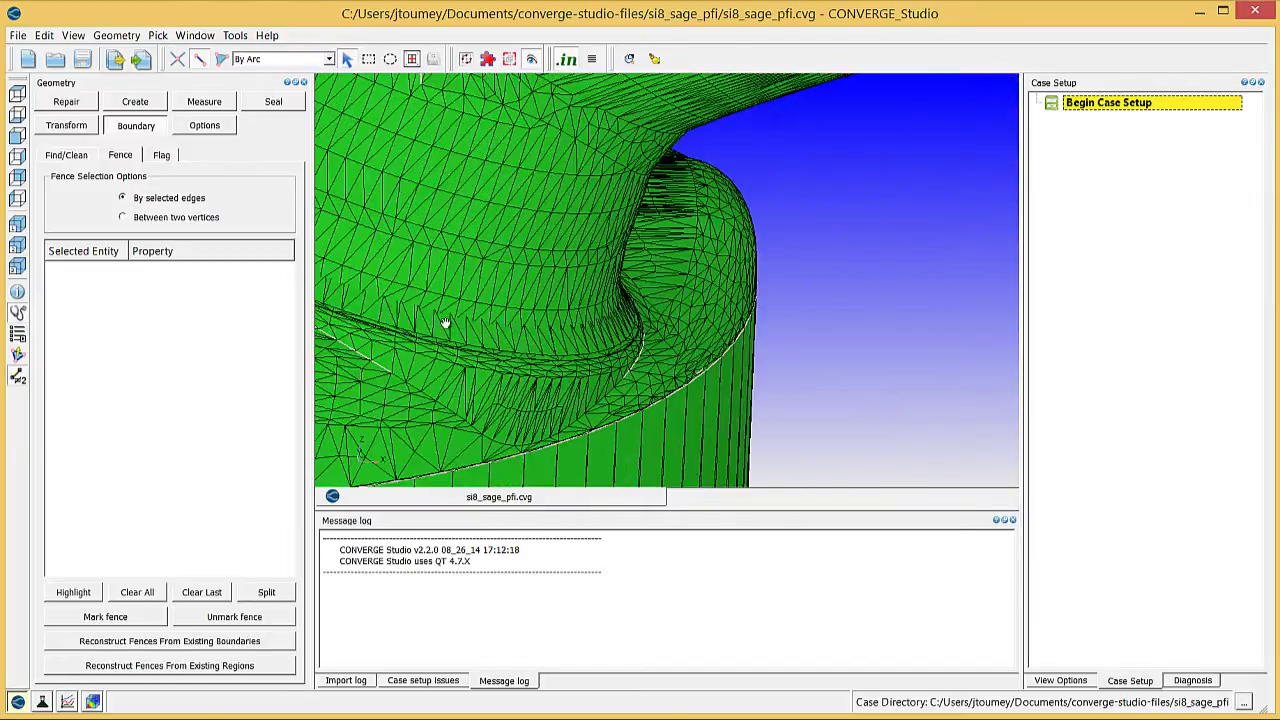
{"action": "left_click_drag", "start_coordinate": [445, 323], "coordinate": [737, 363]}
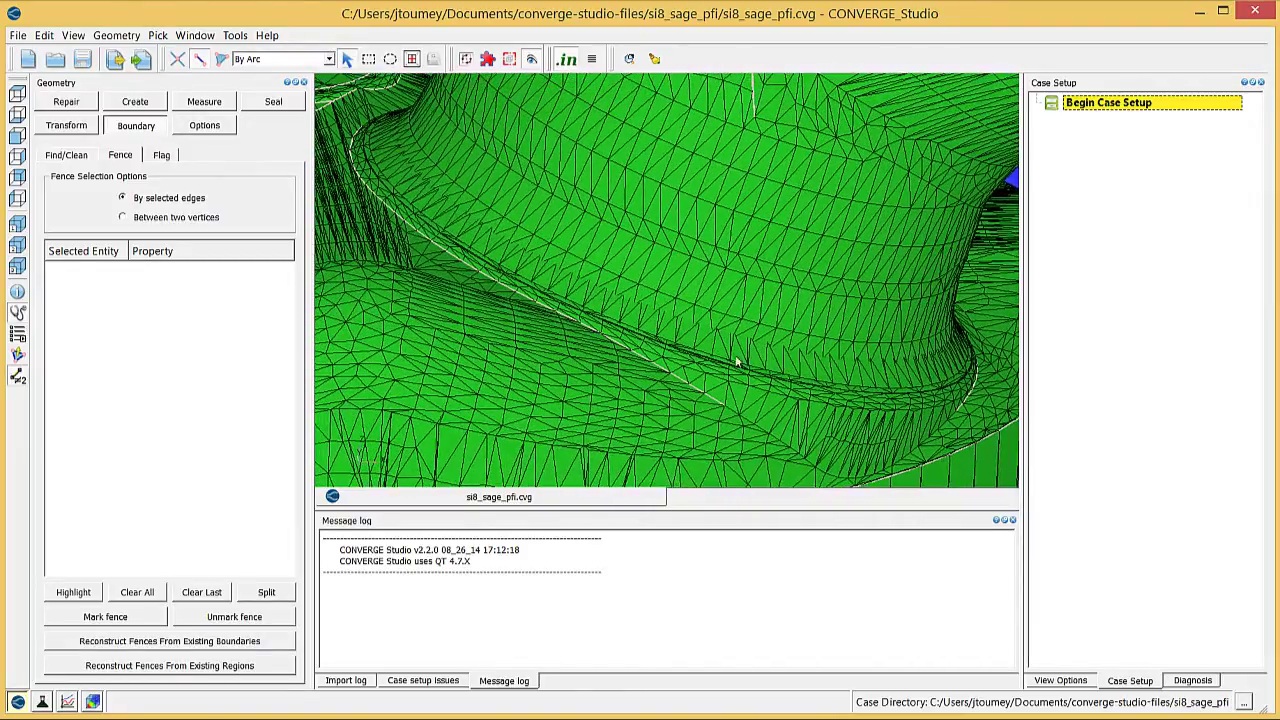
{"action": "left_click", "coordinate": [655, 290]}
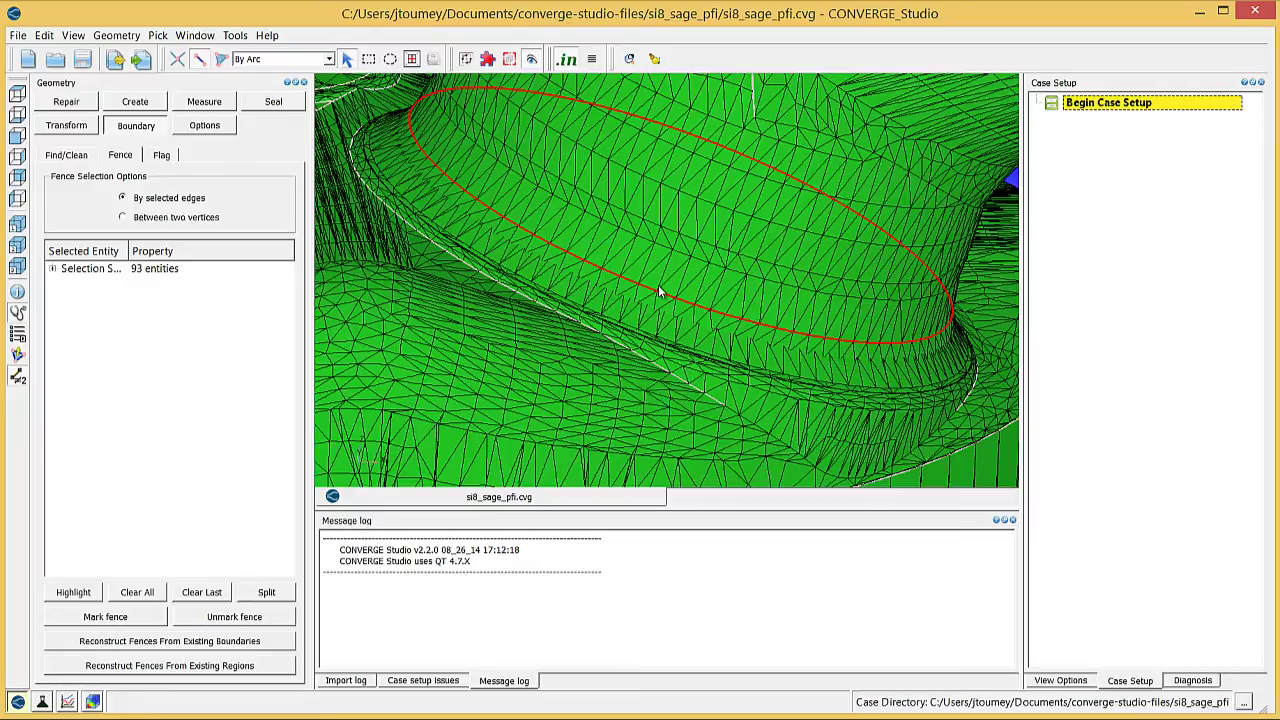
{"action": "left_click", "coordinate": [127, 617]}
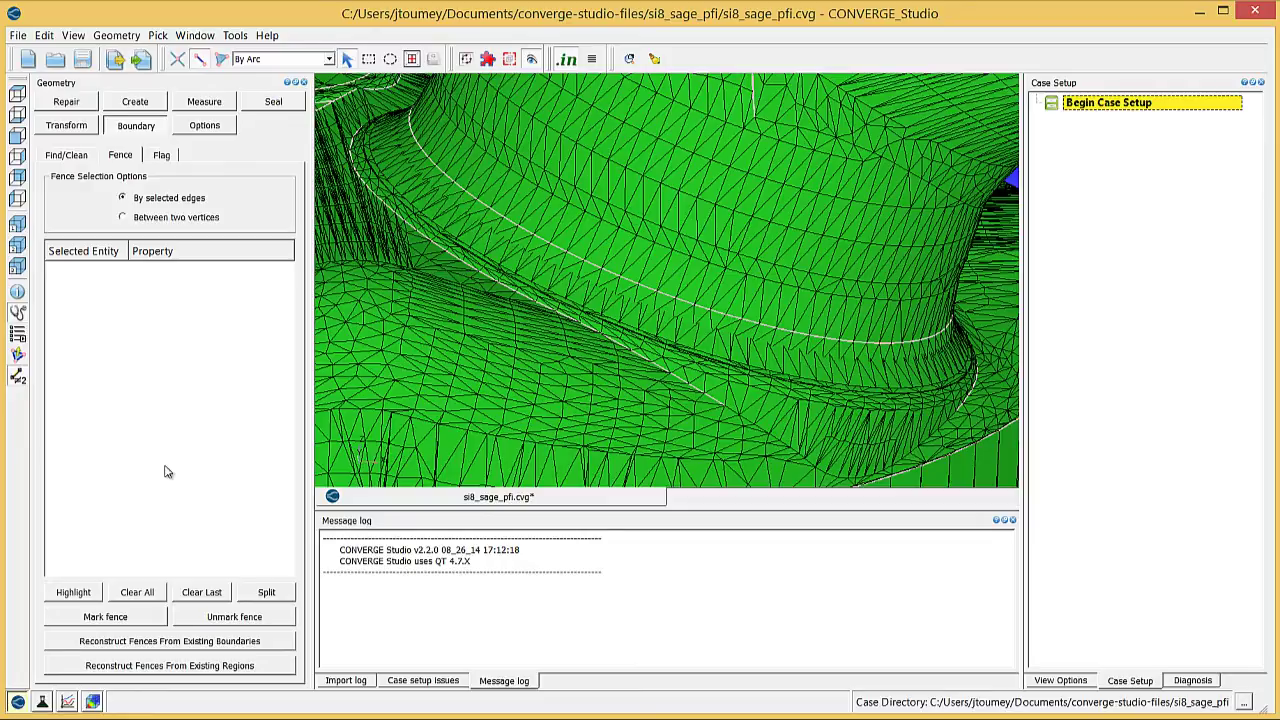
Step: Mark a third fence between two picked vertices on the port surface
{"action": "left_click", "coordinate": [170, 217]}
{"action": "left_click", "coordinate": [627, 172]}
{"action": "left_click", "coordinate": [646, 175]}
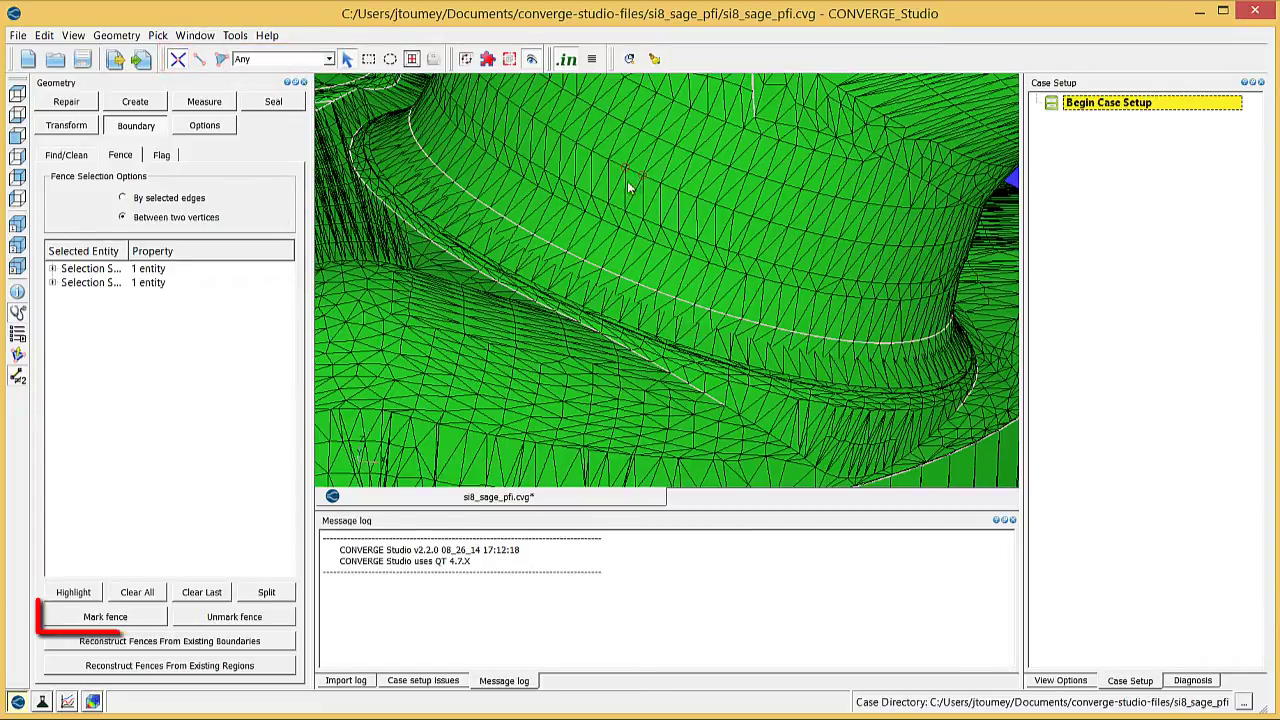
{"action": "left_click", "coordinate": [105, 617]}
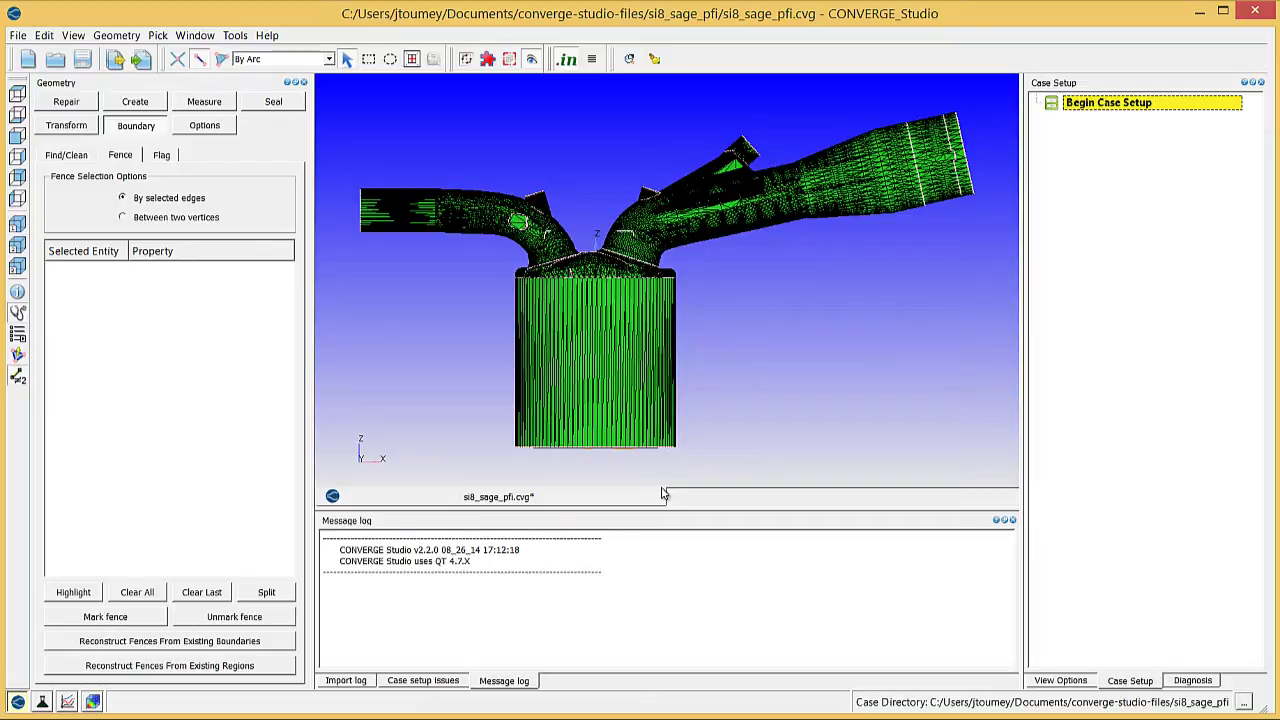
Step: Create an empty boundary named 'Piston' (ID 1) in the Flag panel
{"action": "left_click", "coordinate": [161, 155]}
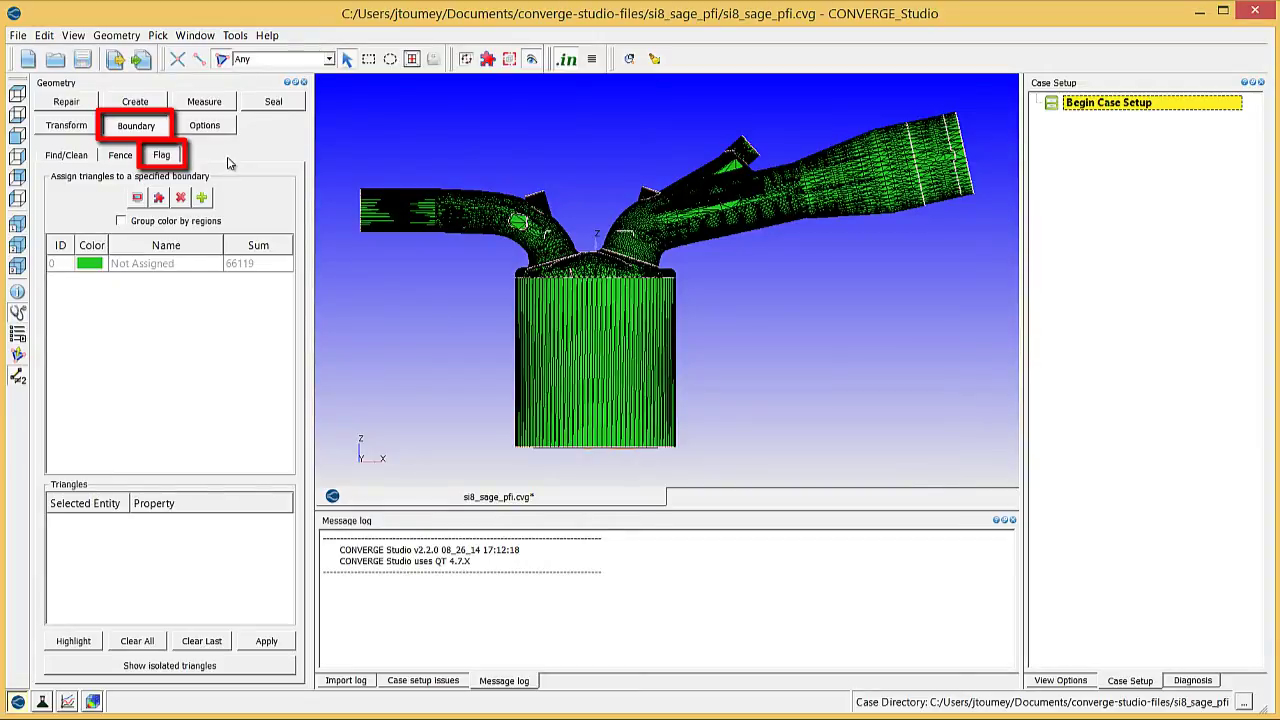
{"action": "left_click", "coordinate": [201, 197]}
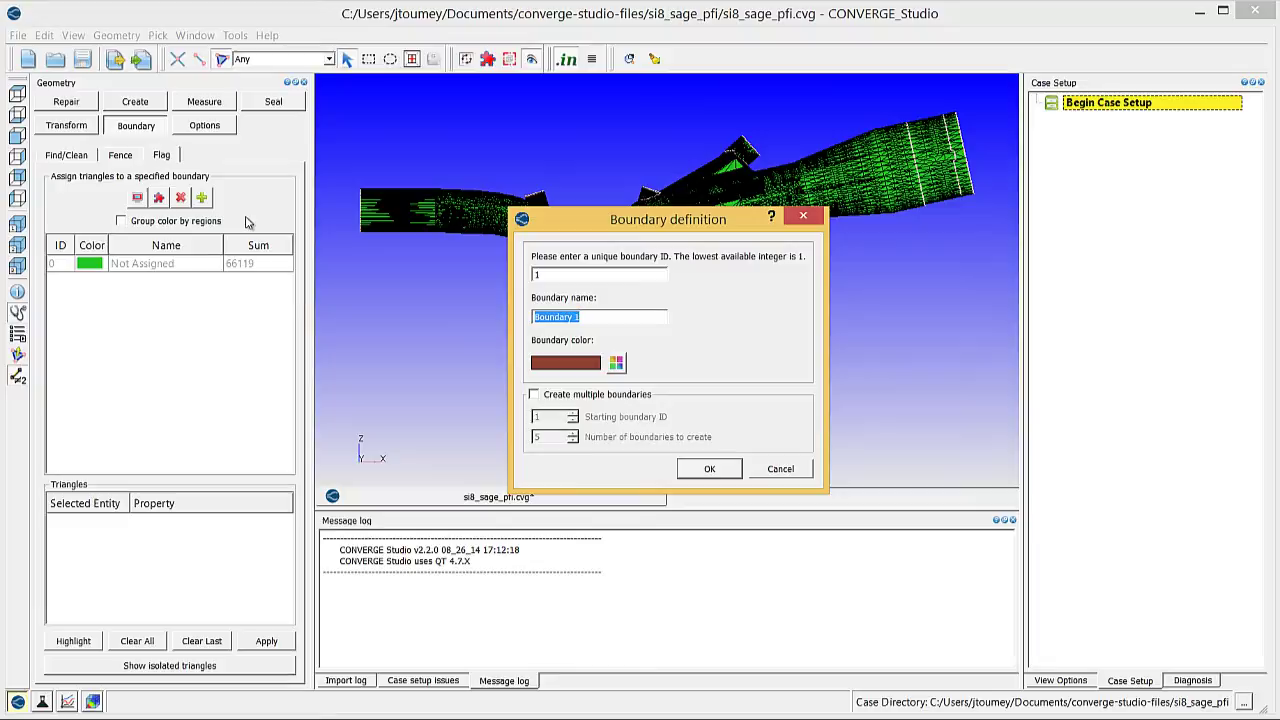
{"action": "type", "text": "Piston"}
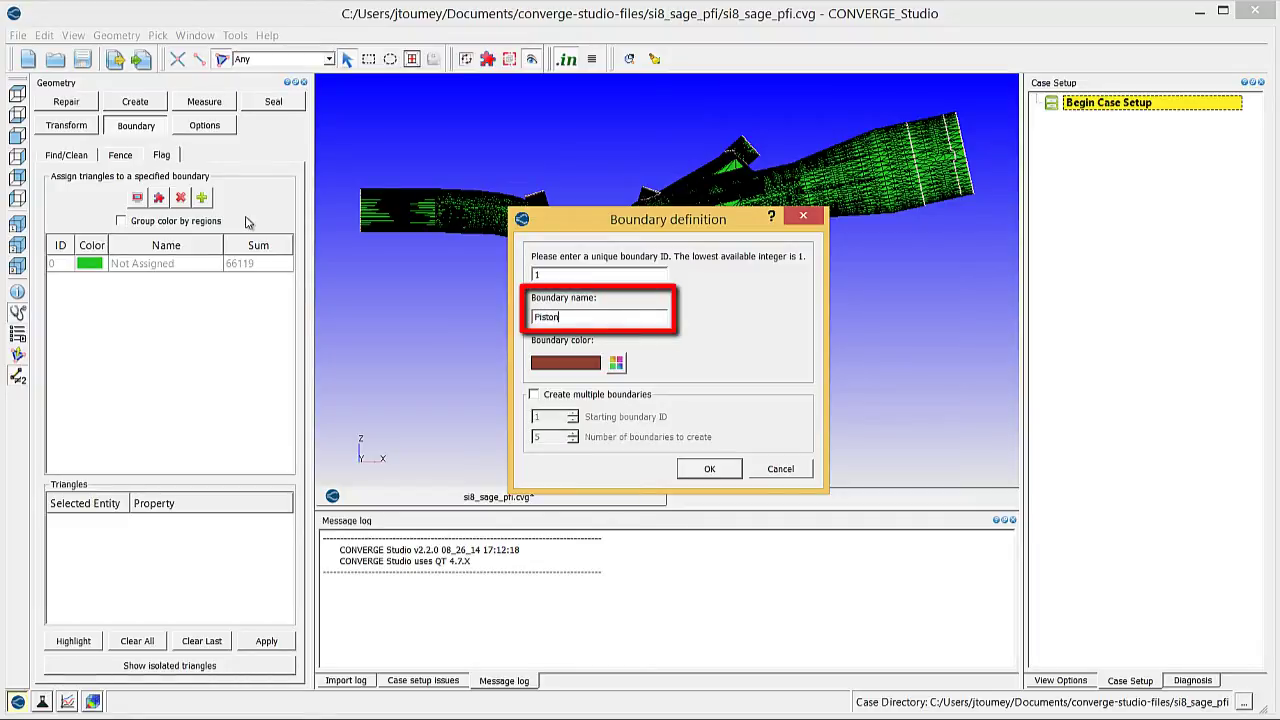
{"action": "left_click", "coordinate": [728, 469]}
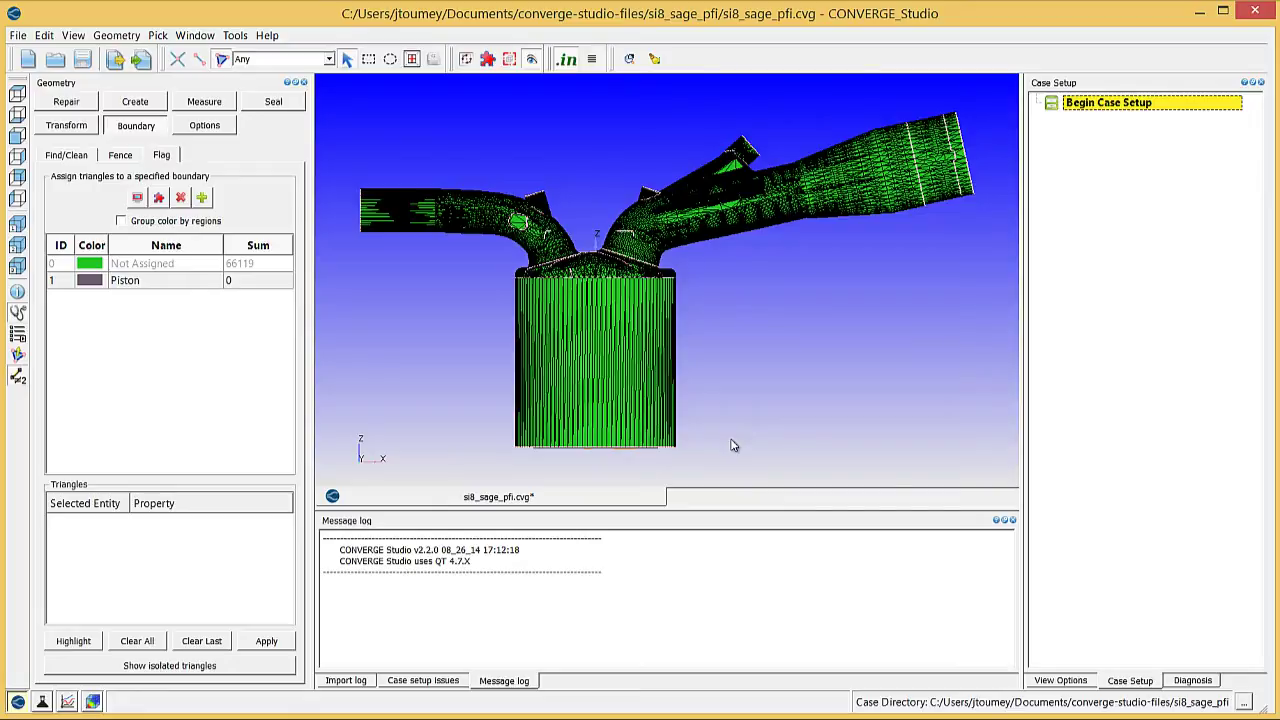
Step: Flag the piston face's 3579 triangles into Piston using the By Boundary Fence pick filter
{"action": "left_click_drag", "start_coordinate": [724, 420], "coordinate": [725, 312]}
{"action": "scroll", "coordinate": [725, 312], "scroll_direction": "up", "scroll_amount": 5}
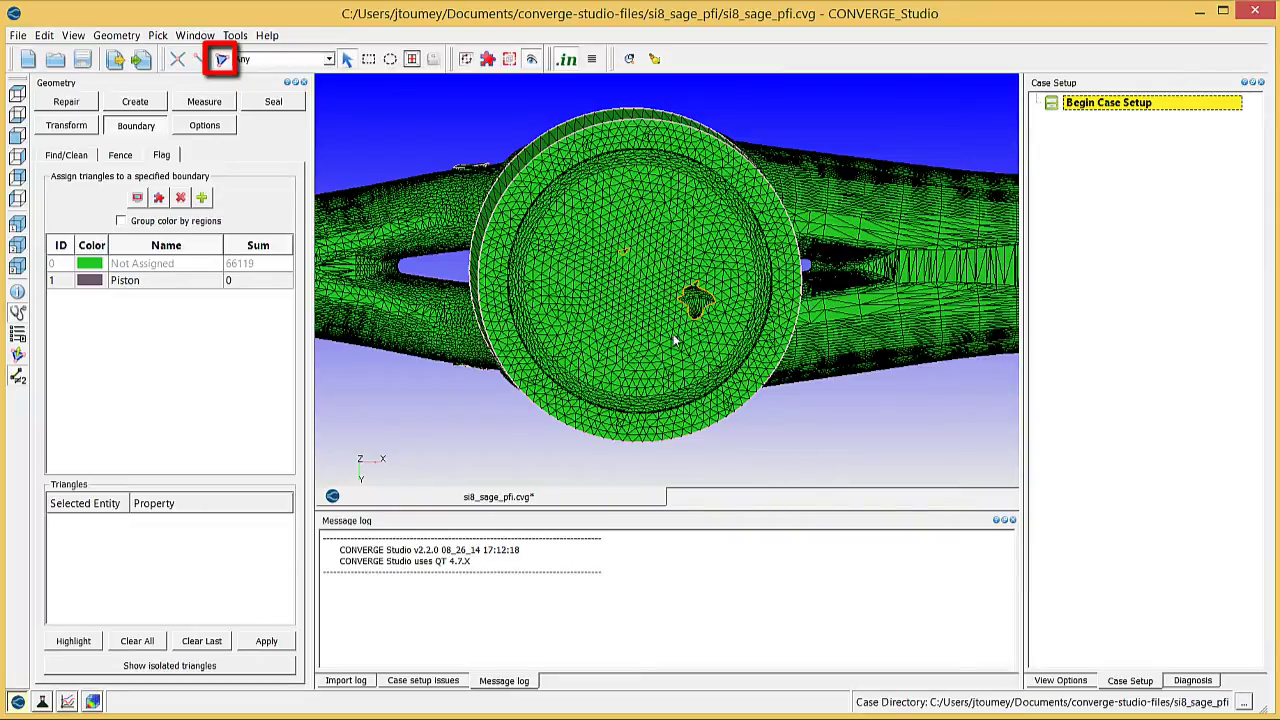
{"action": "left_click", "coordinate": [329, 60]}
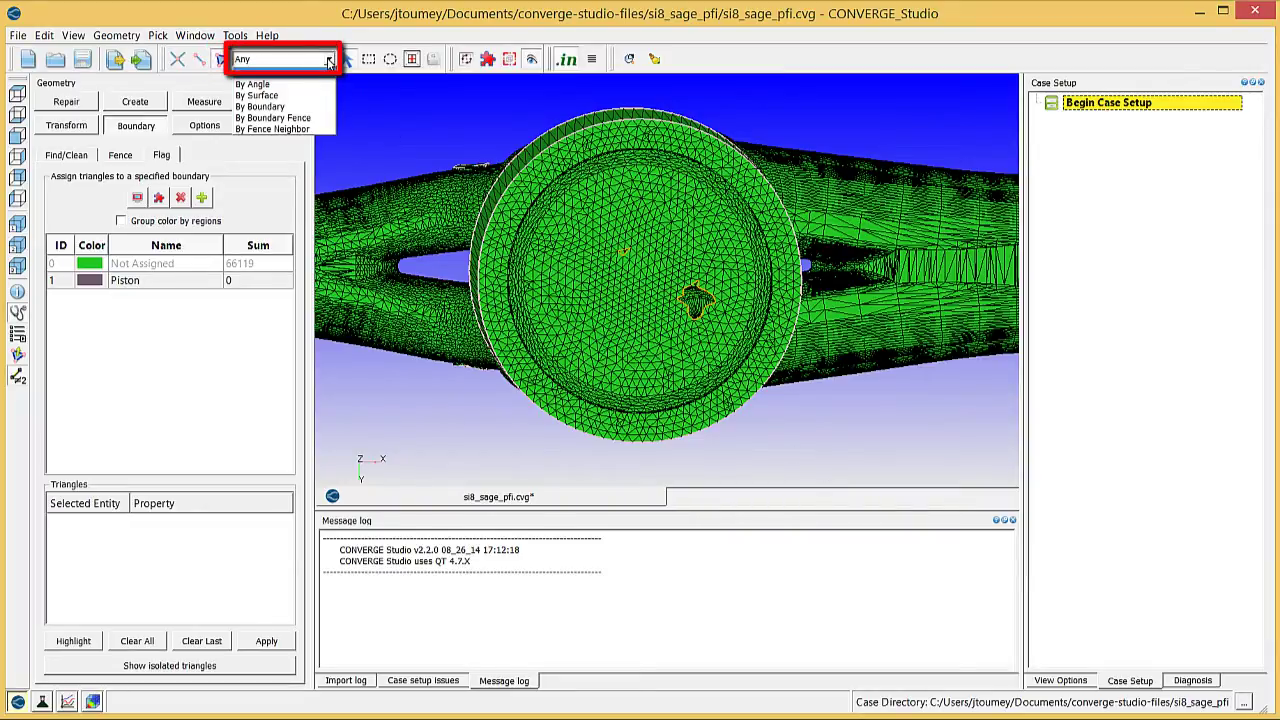
{"action": "left_click", "coordinate": [298, 118]}
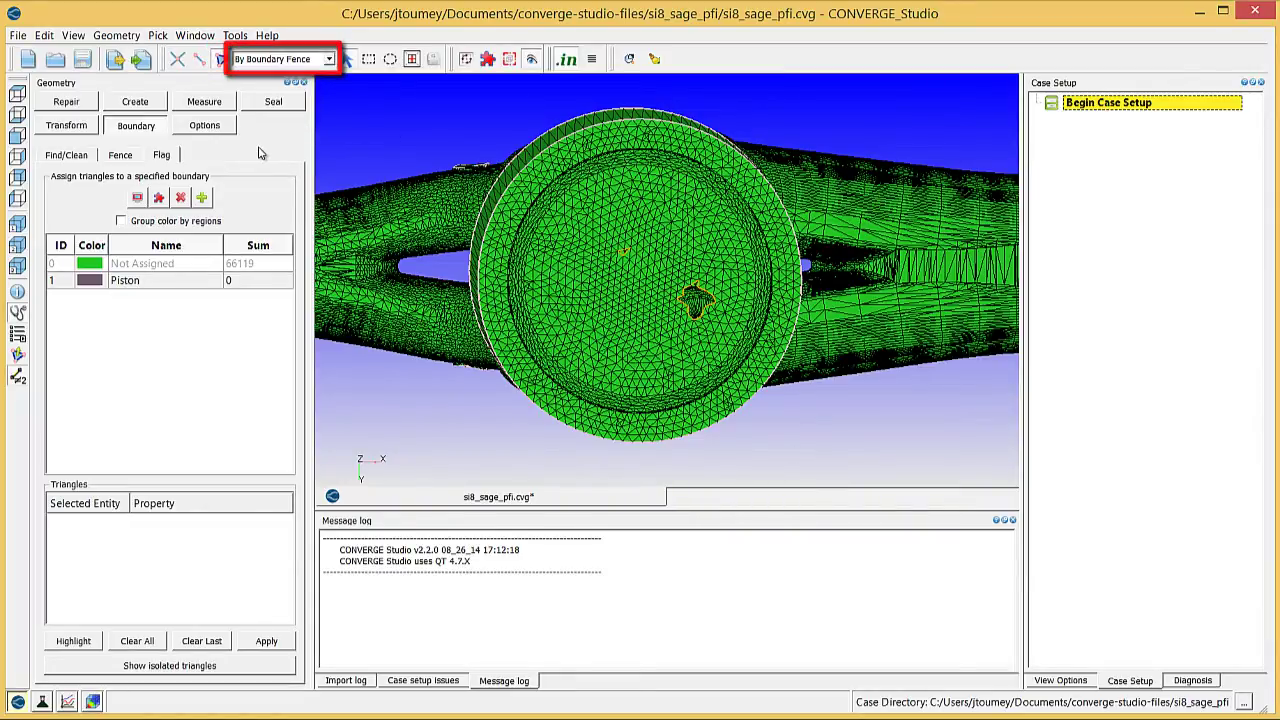
{"action": "left_click", "coordinate": [578, 227]}
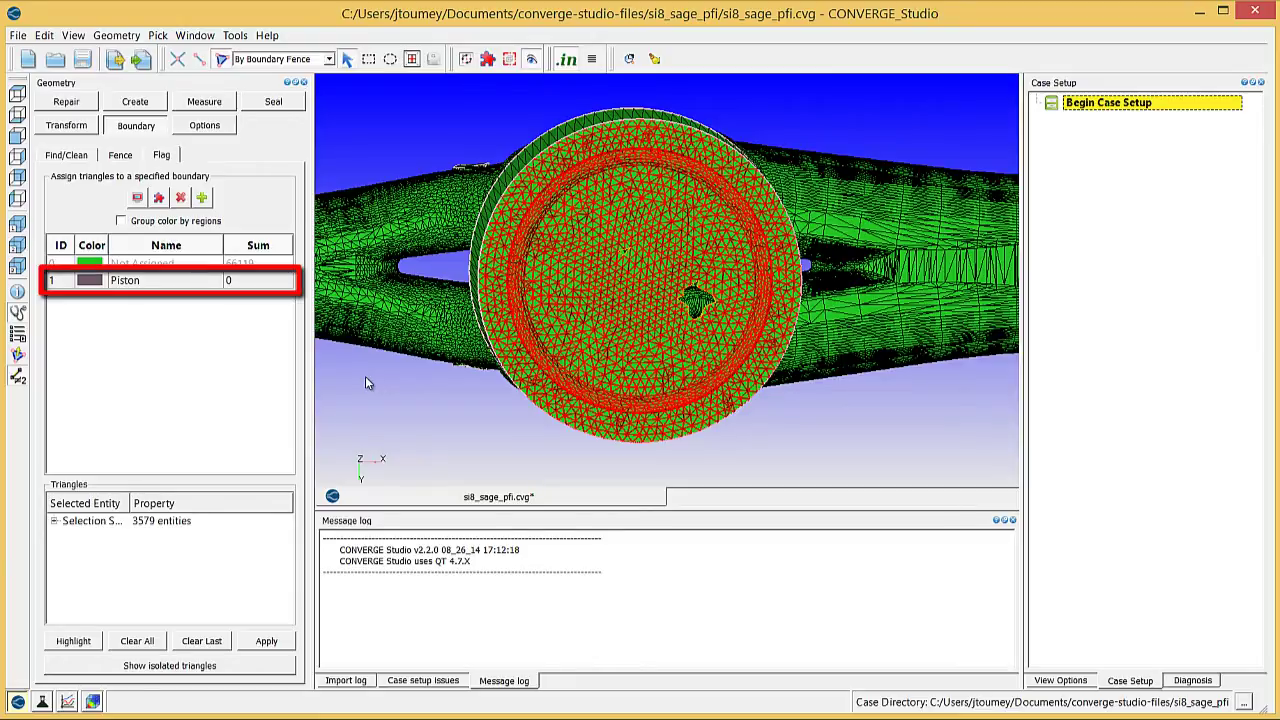
{"action": "left_click", "coordinate": [170, 282]}
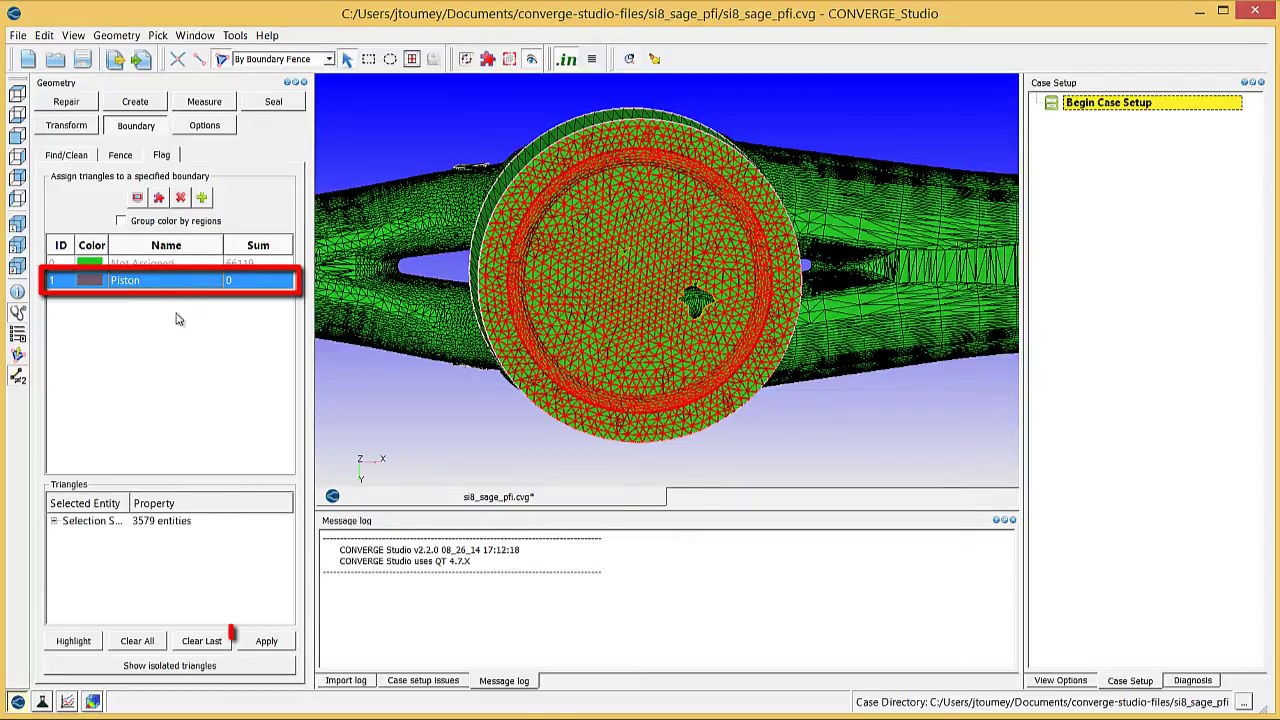
{"action": "left_click", "coordinate": [266, 642]}
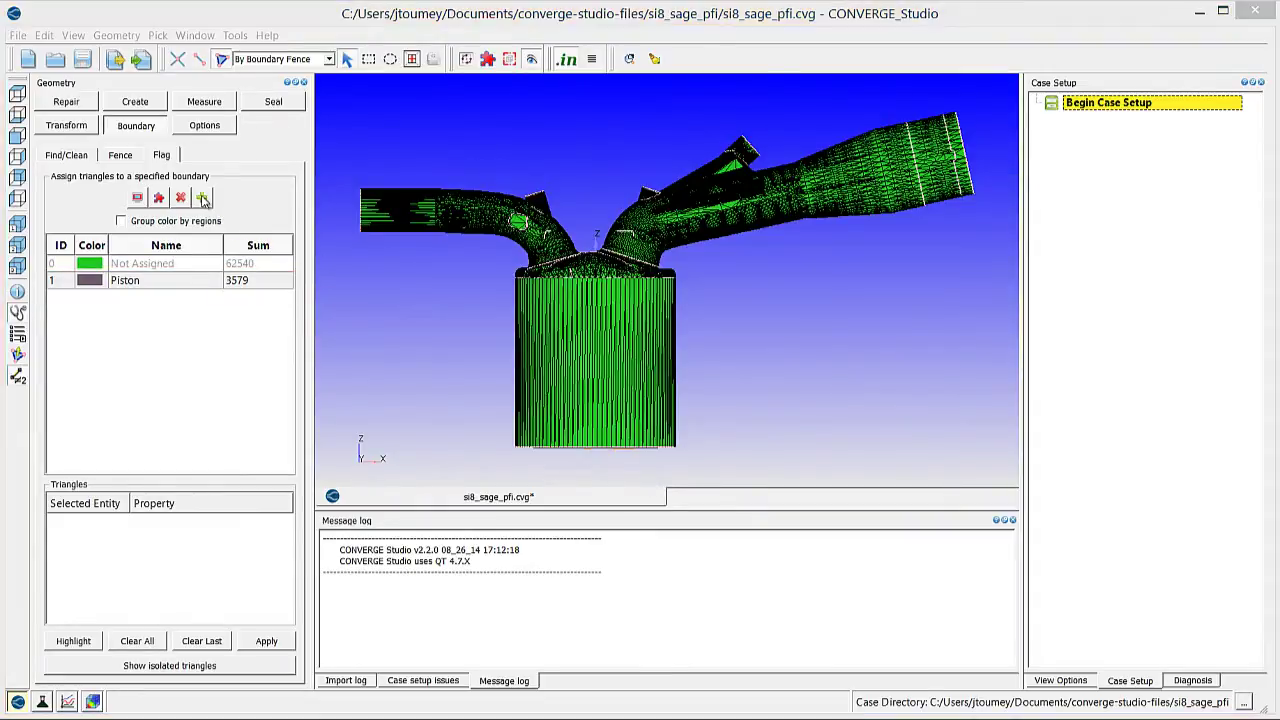
Step: Create two new boundaries named 'Liner' and 'Head'
{"action": "left_click", "coordinate": [202, 198]}
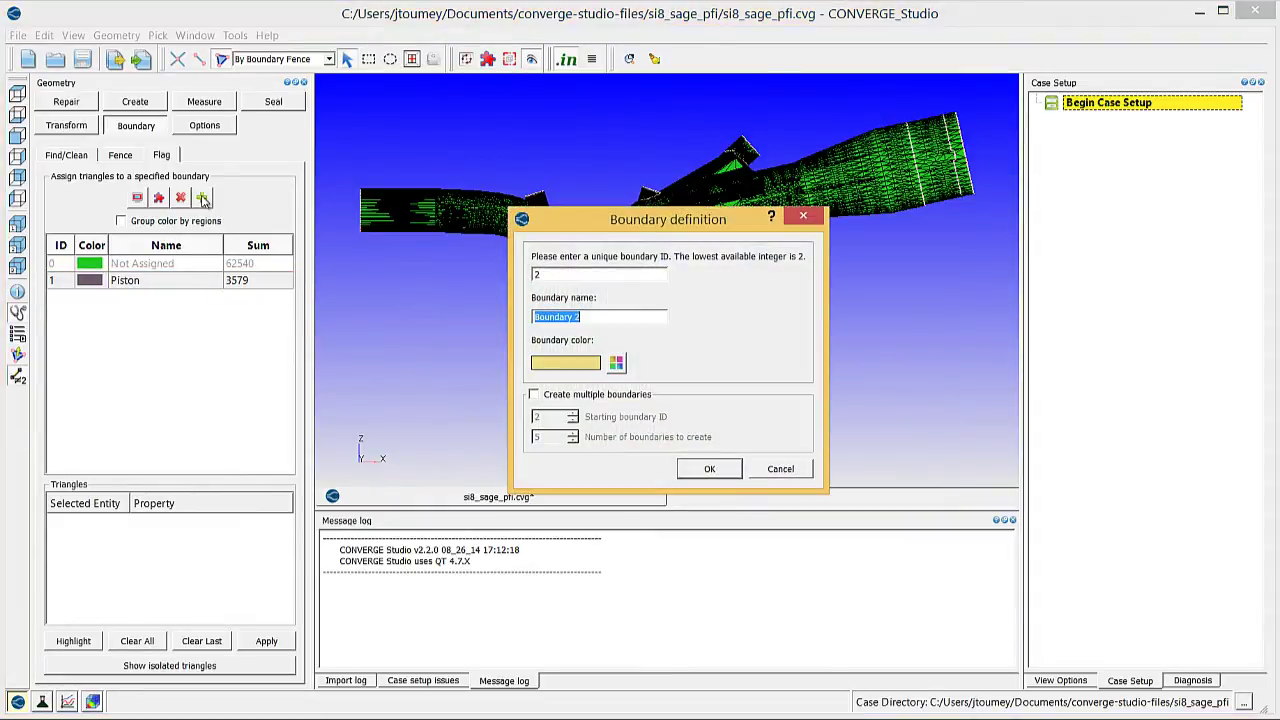
{"action": "type", "text": "Liner"}
{"action": "key", "text": "Return"}
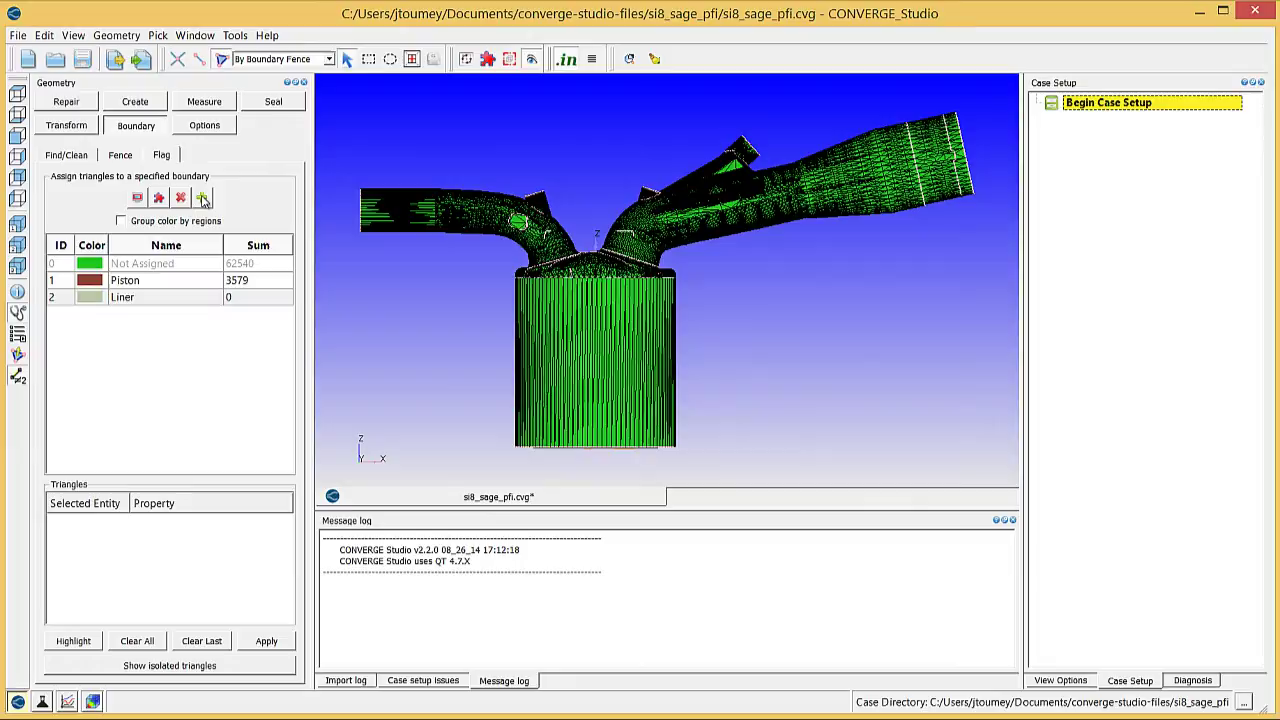
{"action": "left_click", "coordinate": [202, 198]}
{"action": "type", "text": "Head"}
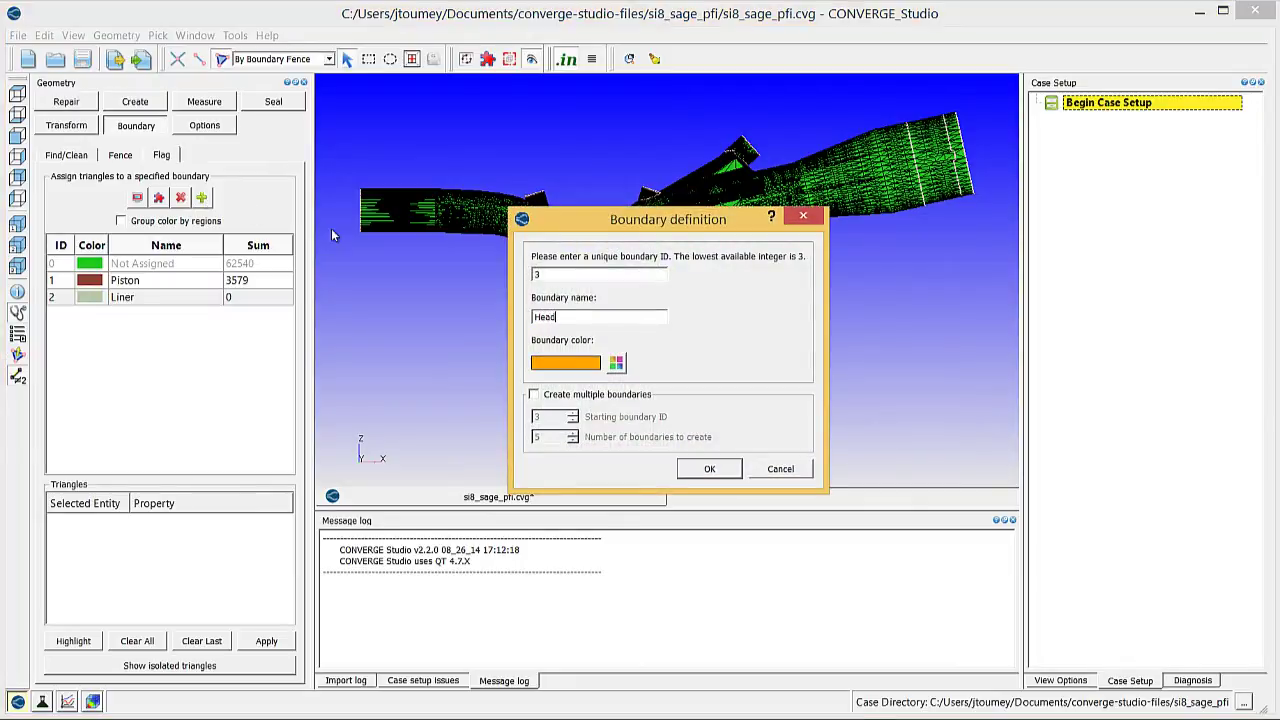
{"action": "key", "text": "Return"}
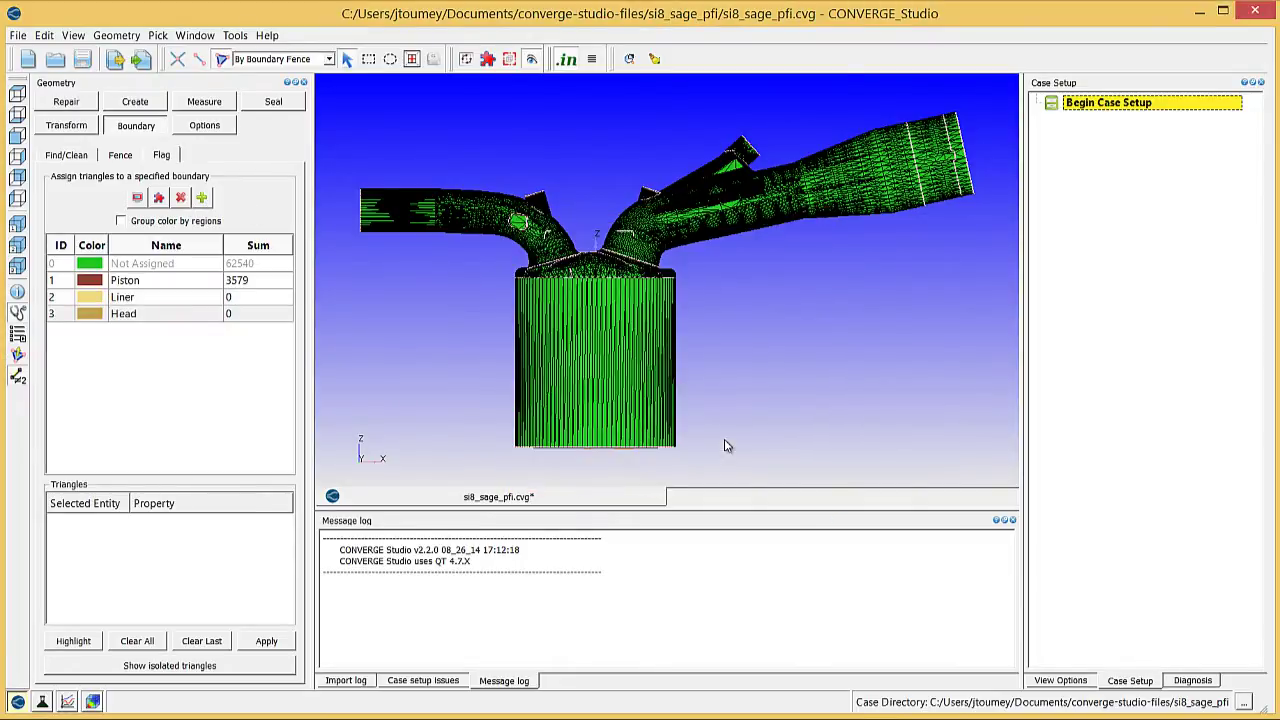
Step: Flag the cylinder wall's 206 triangles into the Liner boundary
{"action": "left_click", "coordinate": [612, 395]}
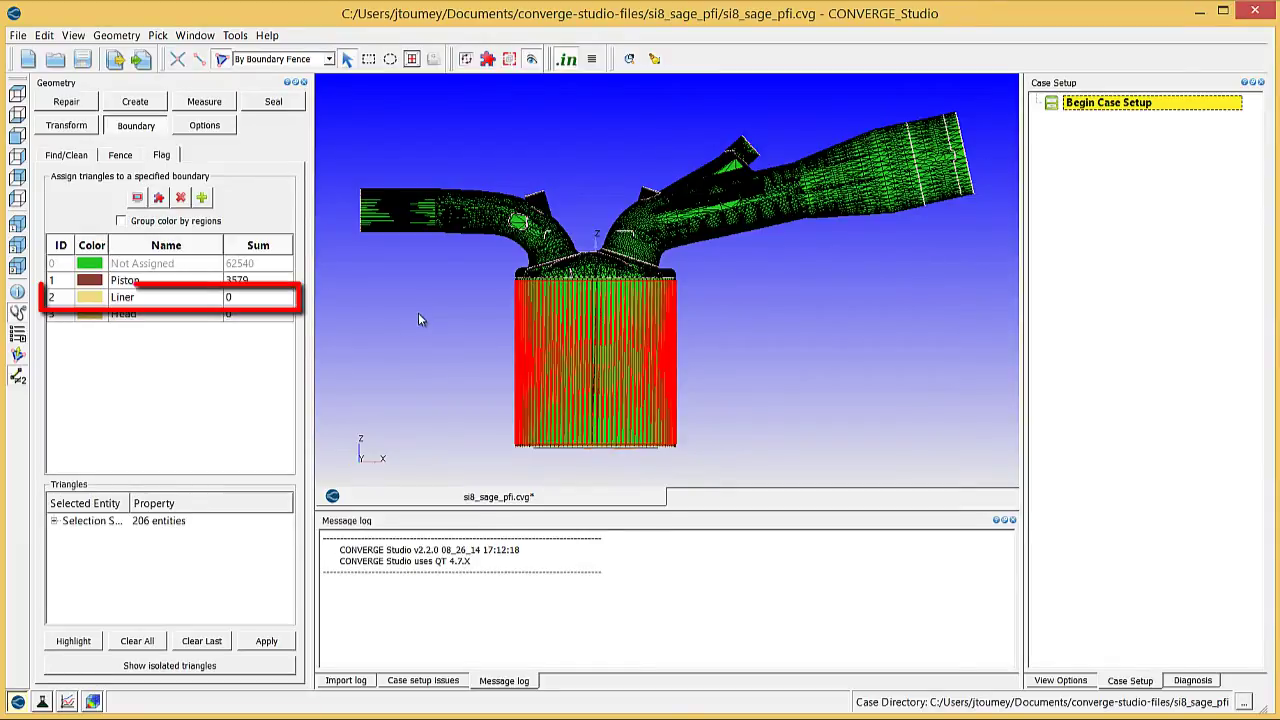
{"action": "left_click", "coordinate": [226, 297]}
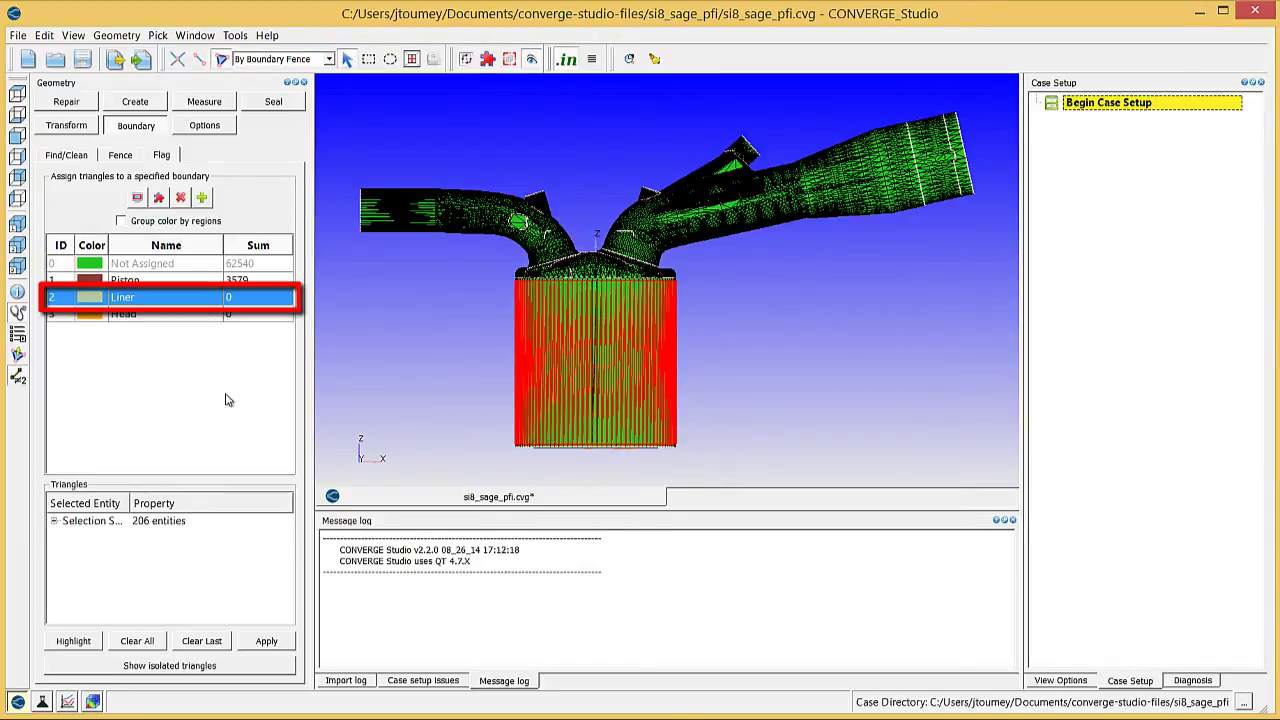
{"action": "left_click", "coordinate": [266, 641]}
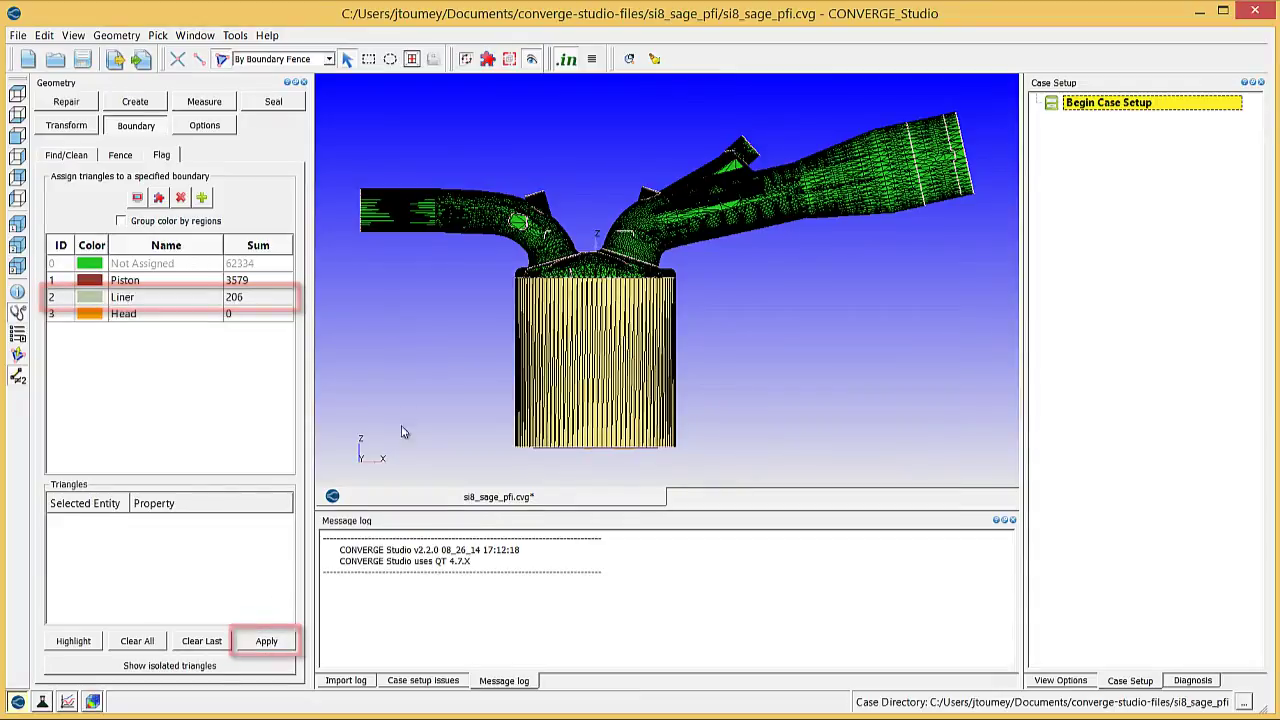
Step: Flag the combustion-chamber dome's 11465 triangles into the Head boundary
{"action": "mouse_move", "coordinate": [457, 357]}
{"action": "middle_mouse_down"}
{"action": "mouse_move", "coordinate": [463, 371]}
{"action": "mouse_move", "coordinate": [524, 330]}
{"action": "middle_mouse_up"}
{"action": "scroll", "coordinate": [508, 370], "scroll_direction": "up", "scroll_amount": 3}
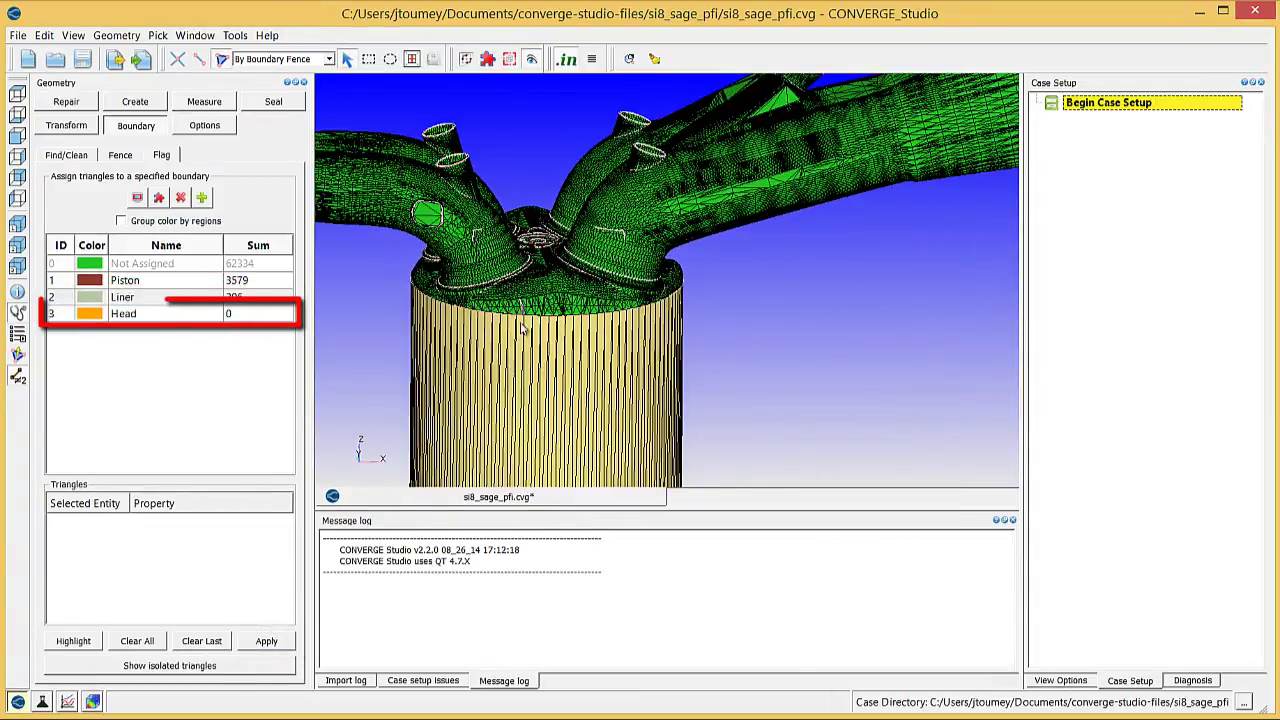
{"action": "left_click", "coordinate": [533, 300]}
{"action": "left_click", "coordinate": [186, 316]}
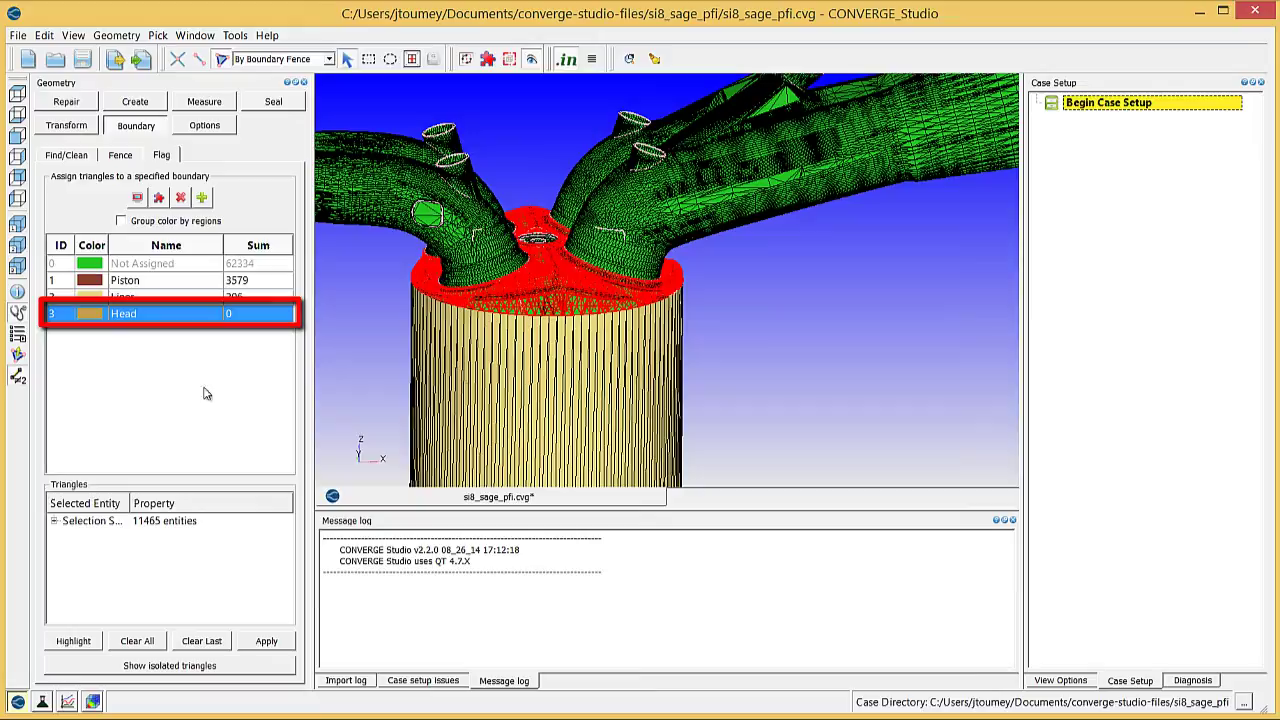
{"action": "left_click", "coordinate": [266, 641]}
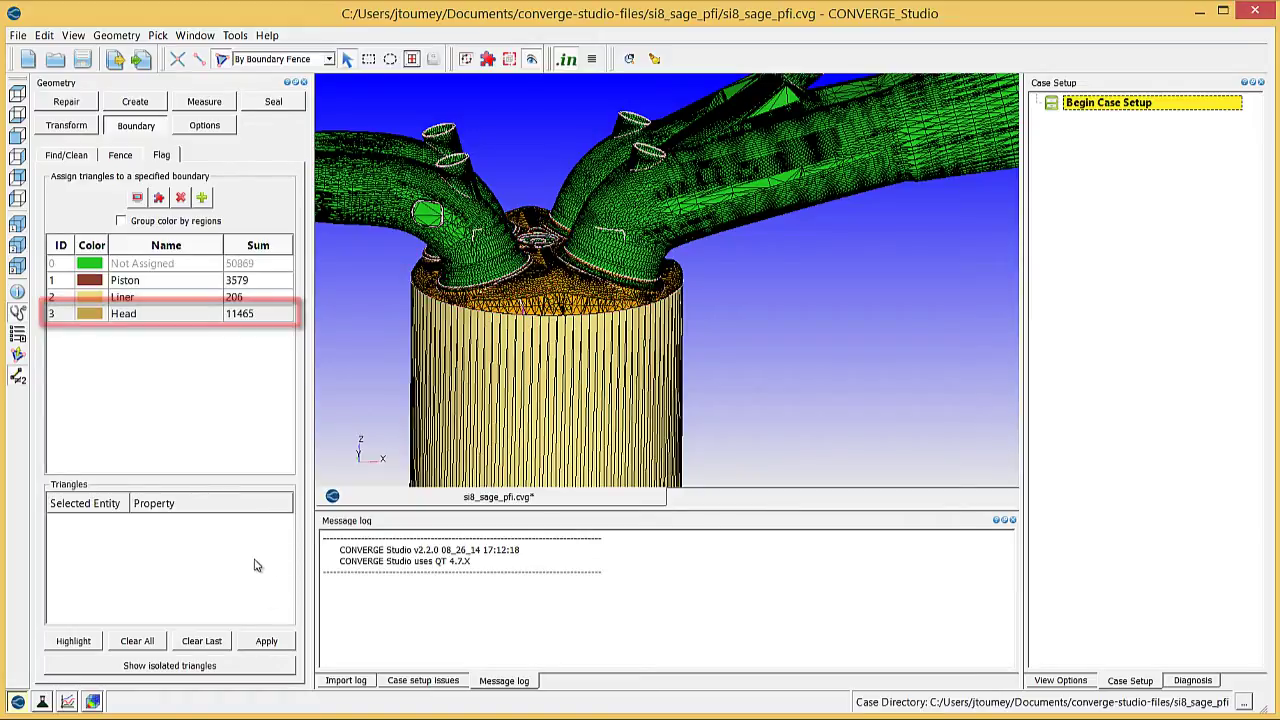
Step: Create a new boundary named 'Spark Plug'
{"action": "left_click", "coordinate": [201, 198]}
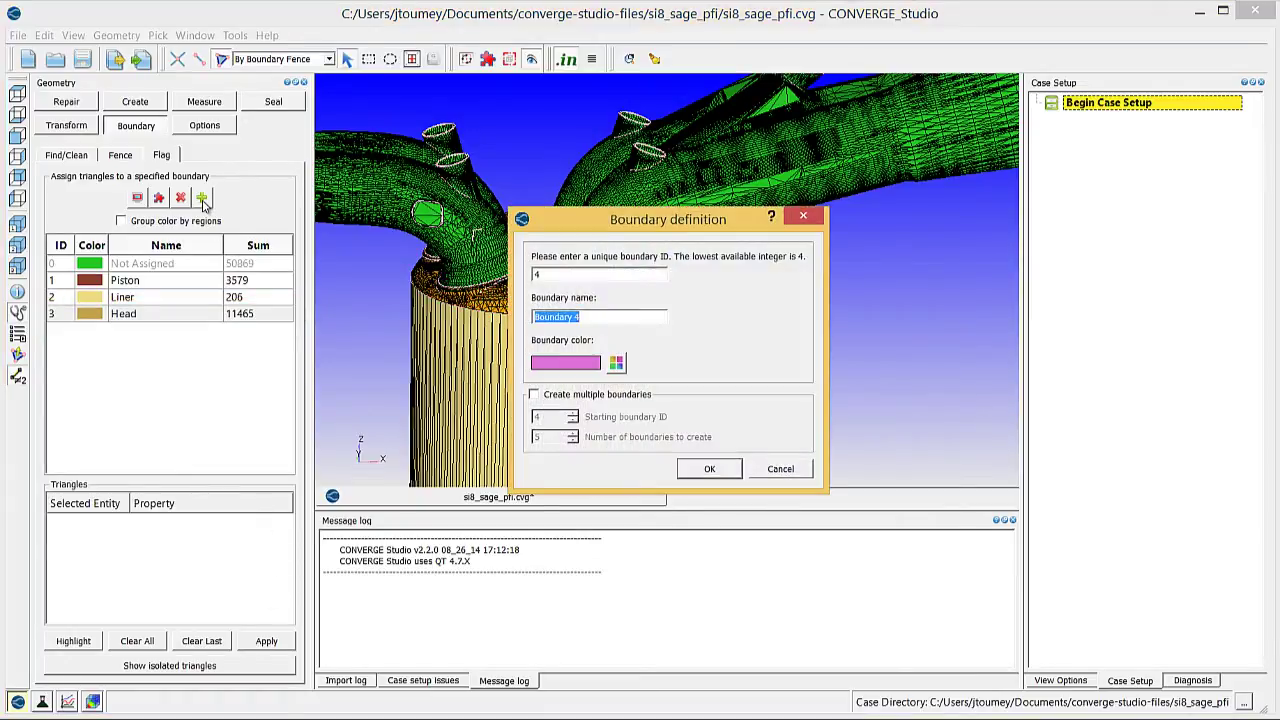
{"action": "type", "text": "Spark Plug"}
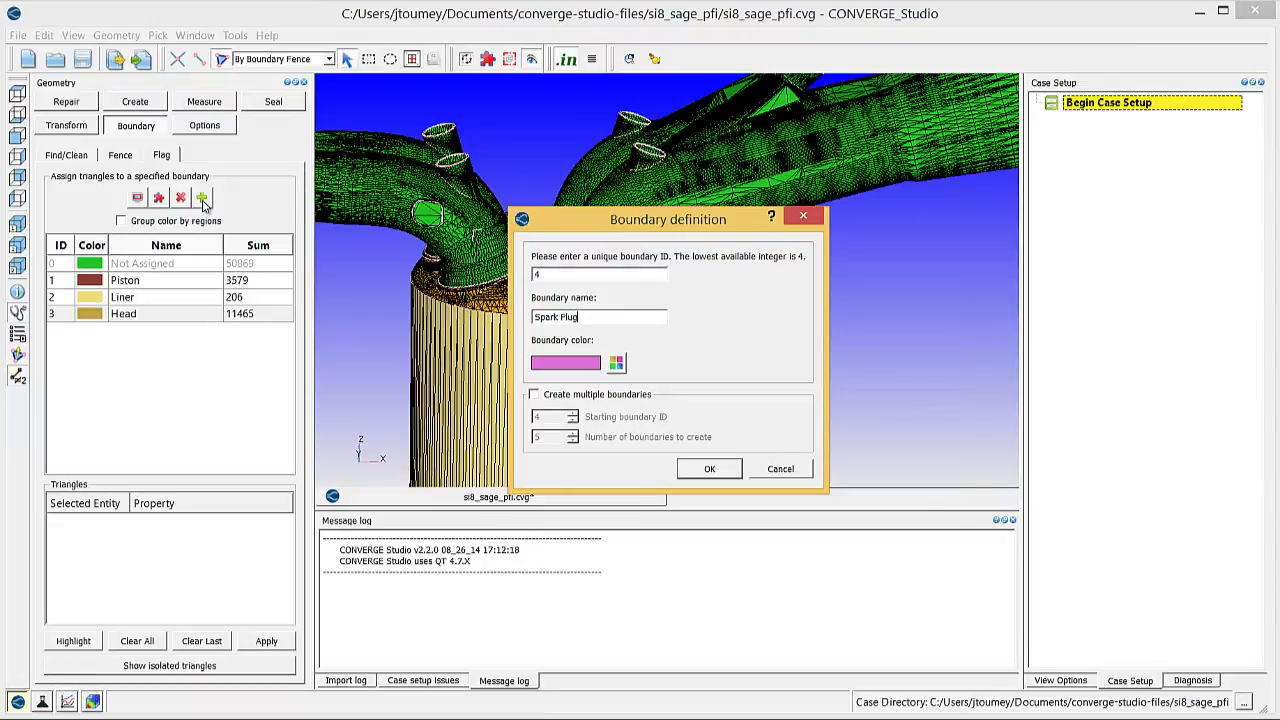
{"action": "key", "text": "Return"}
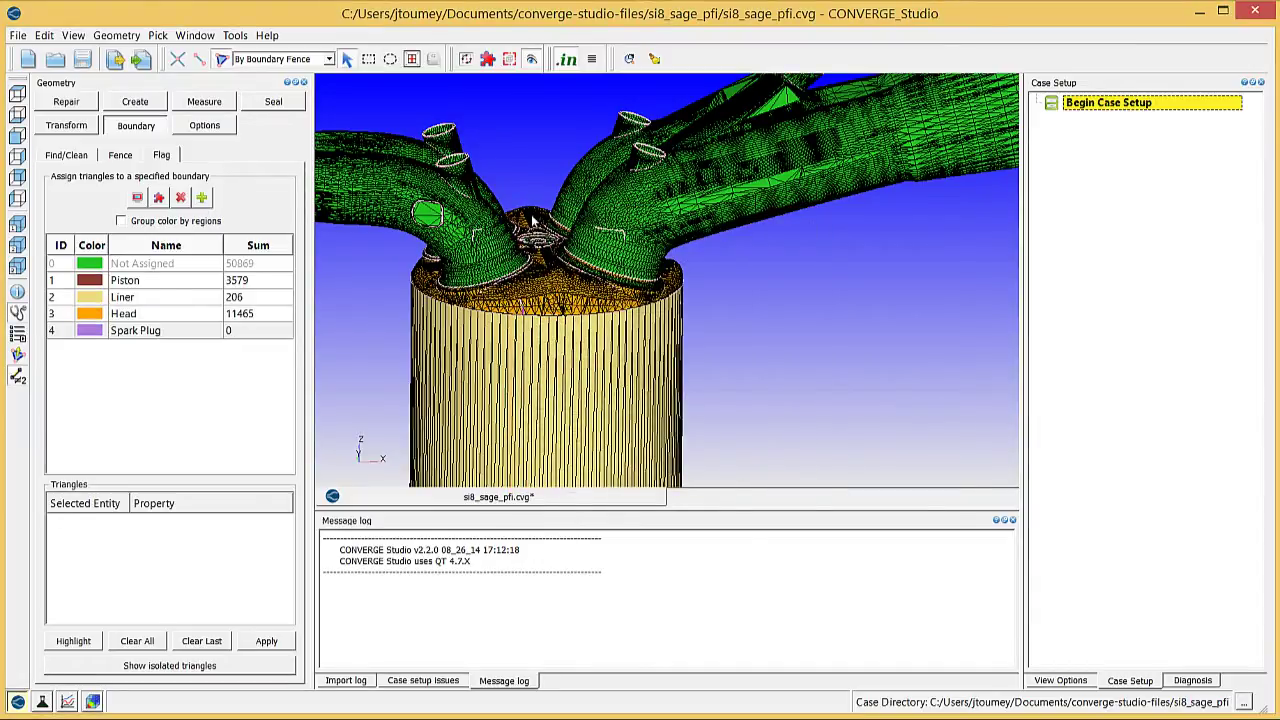
Step: Pick the ring of triangles around the spark plug opening and flag all 660 into Spark Plug
{"action": "left_click_drag", "start_coordinate": [529, 197], "coordinate": [533, 205]}
{"action": "scroll", "coordinate": [533, 205], "scroll_direction": "up", "scroll_amount": 10}
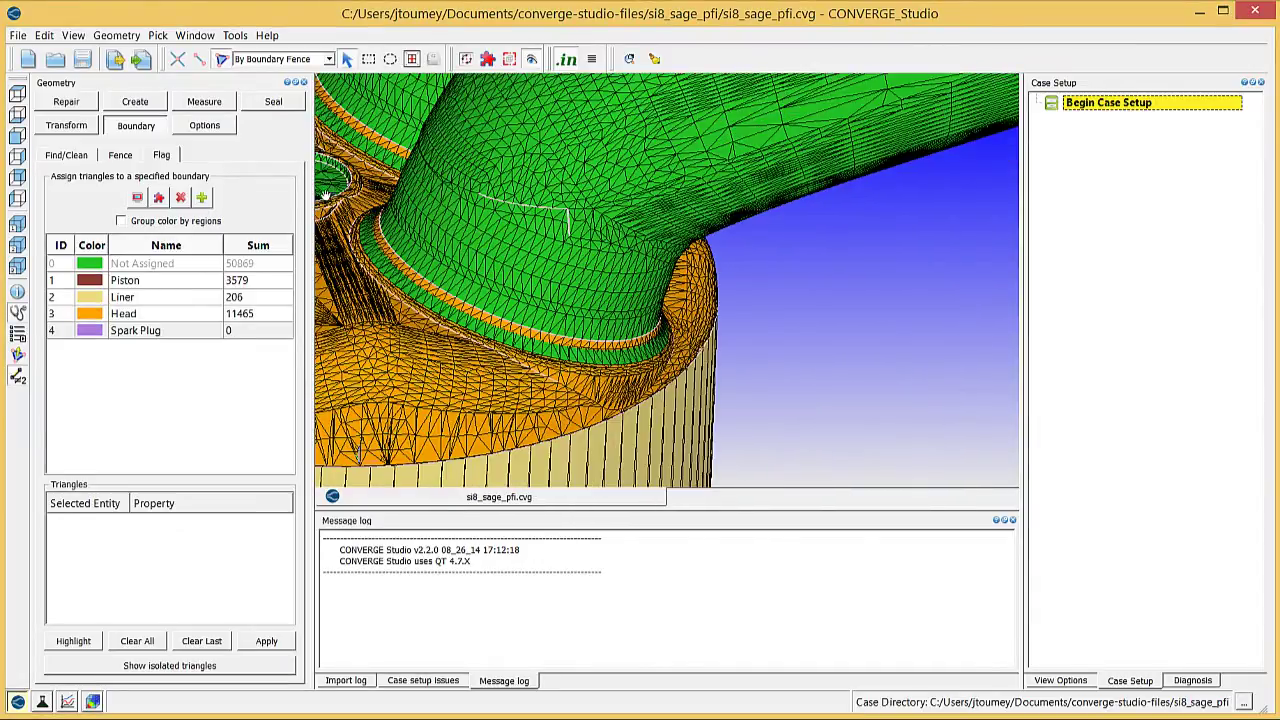
{"action": "left_click_drag", "start_coordinate": [330, 192], "coordinate": [610, 336]}
{"action": "scroll", "coordinate": [610, 336], "scroll_direction": "up", "scroll_amount": 3}
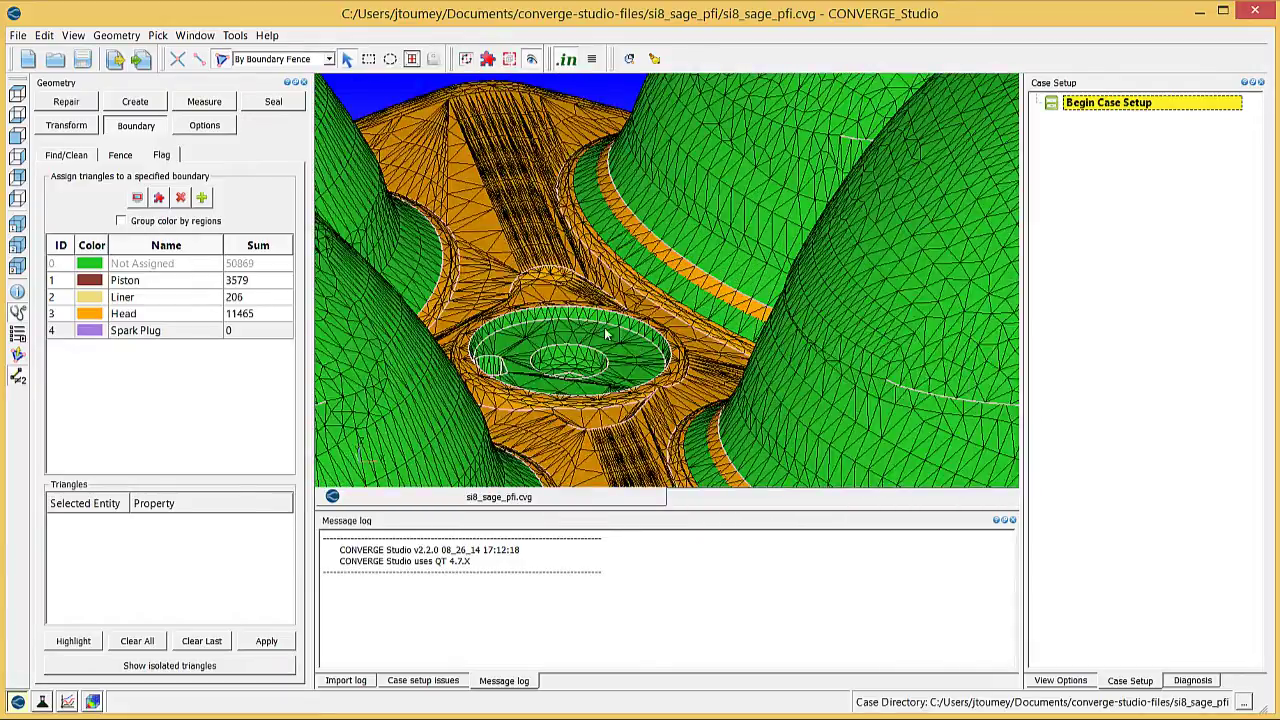
{"action": "left_click", "coordinate": [606, 320]}
{"action": "left_click", "coordinate": [588, 345]}
{"action": "left_click", "coordinate": [570, 368]}
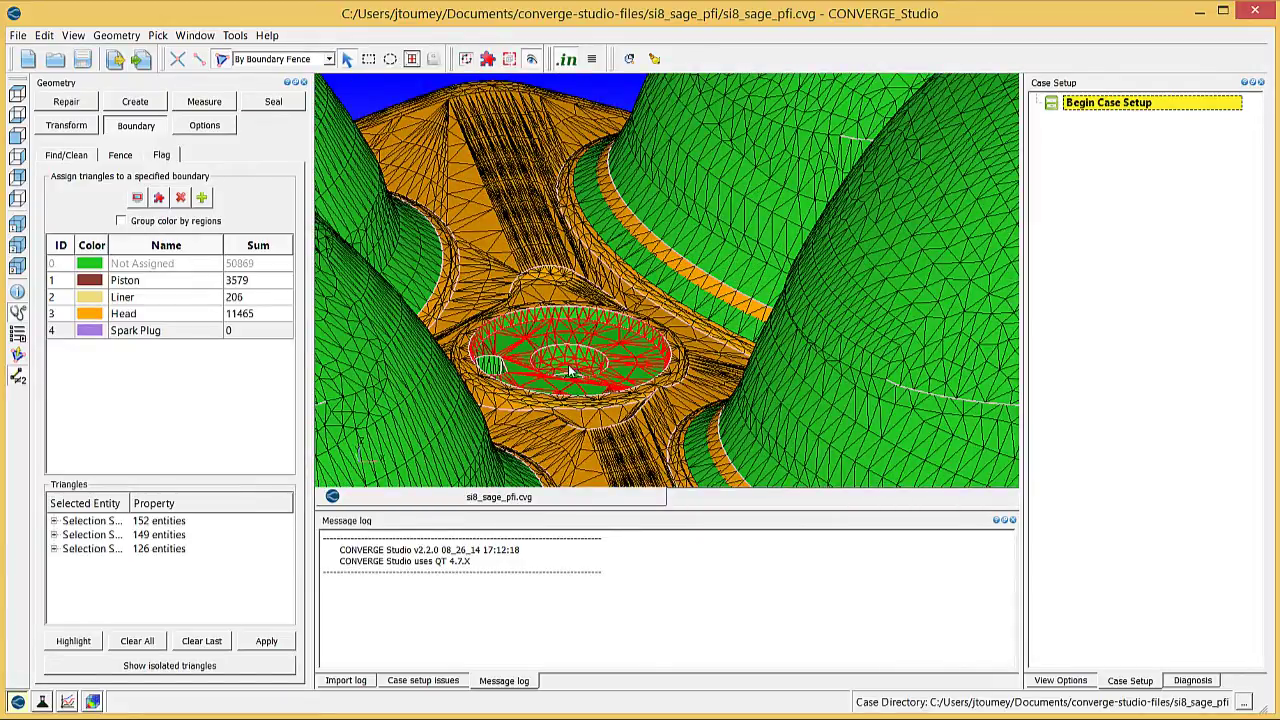
{"action": "left_click", "coordinate": [503, 370]}
{"action": "left_click", "coordinate": [489, 365]}
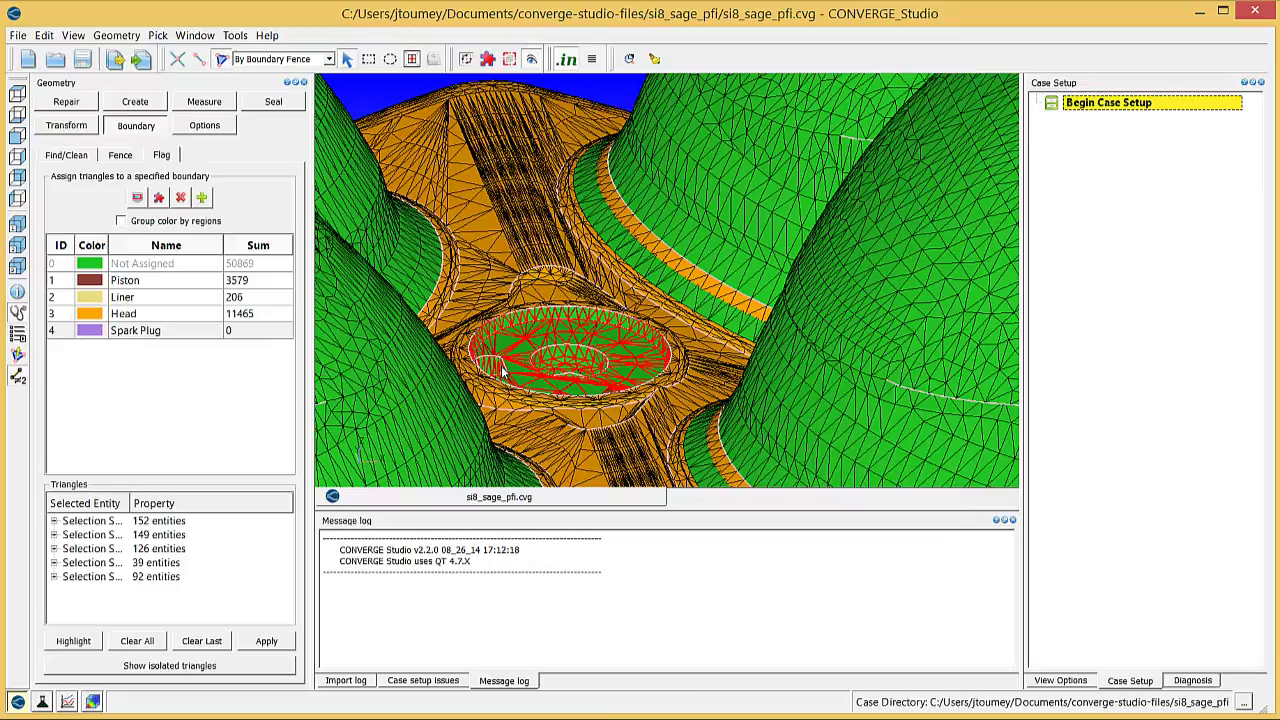
{"action": "left_click", "coordinate": [507, 370]}
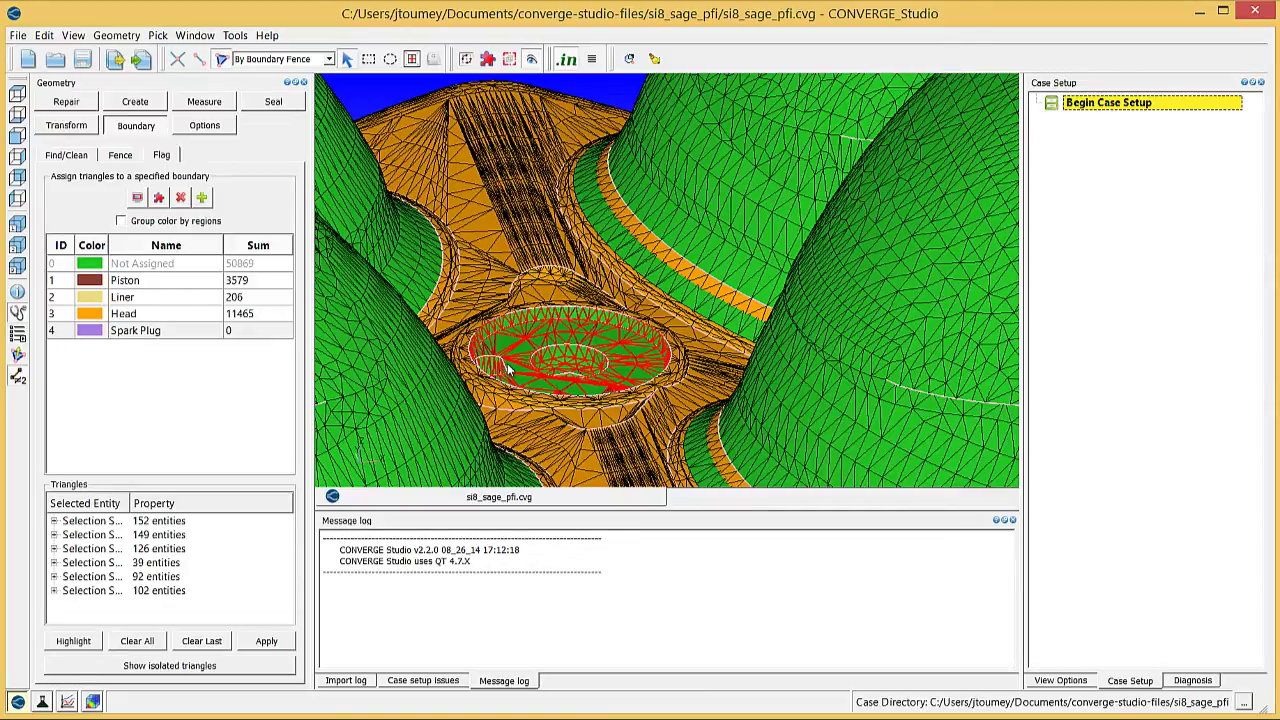
{"action": "left_click", "coordinate": [204, 333]}
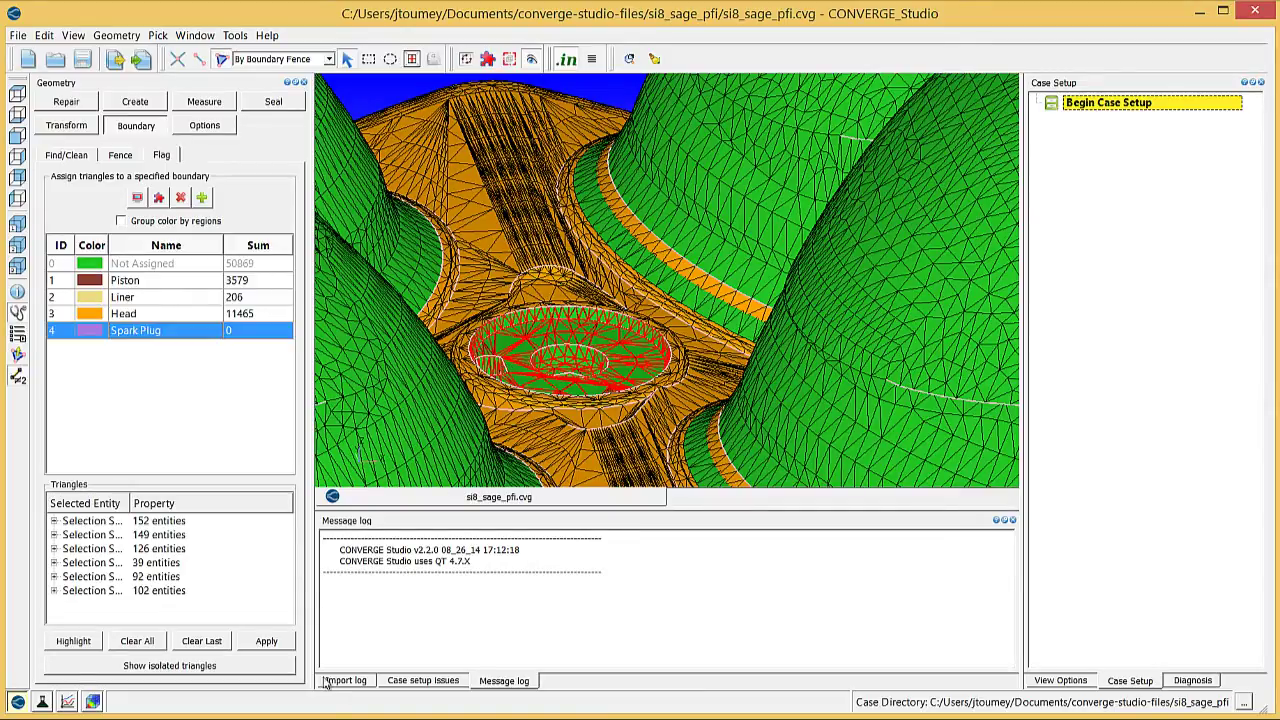
{"action": "left_click", "coordinate": [265, 641]}
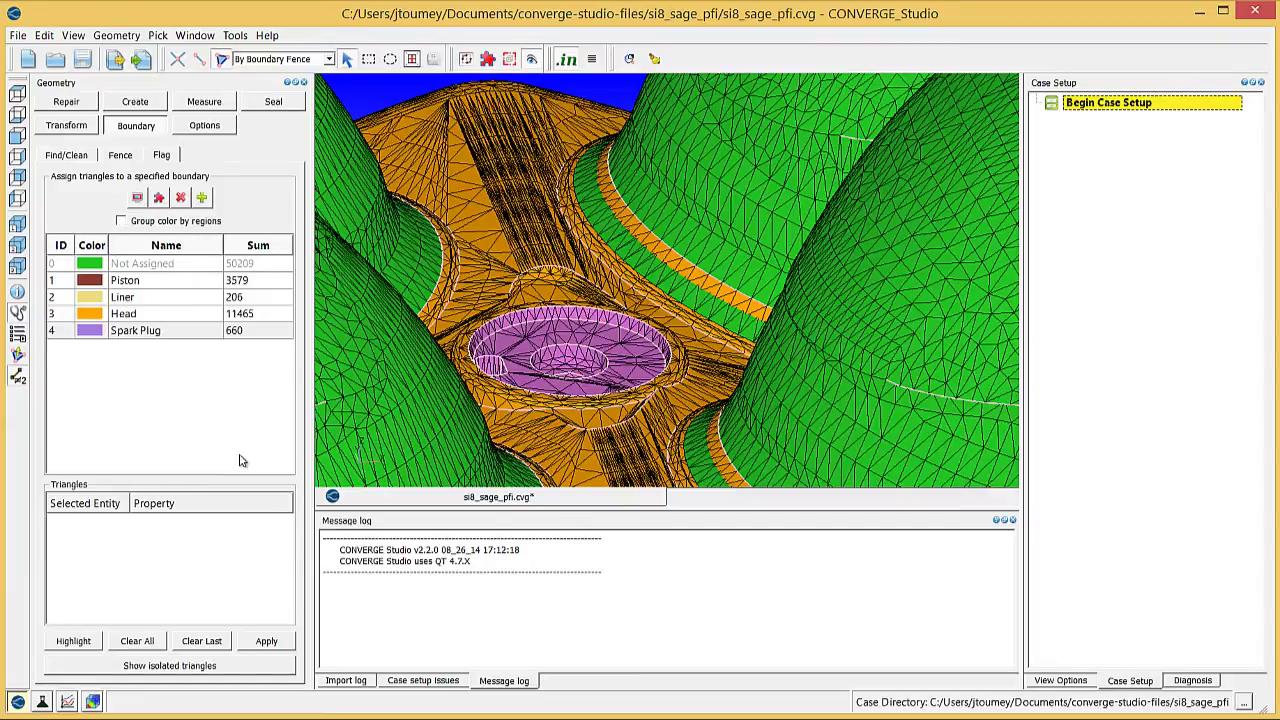
Step: Reset to a front view showing the full engine with cylinder and both ports
{"action": "key", "text": "r"}
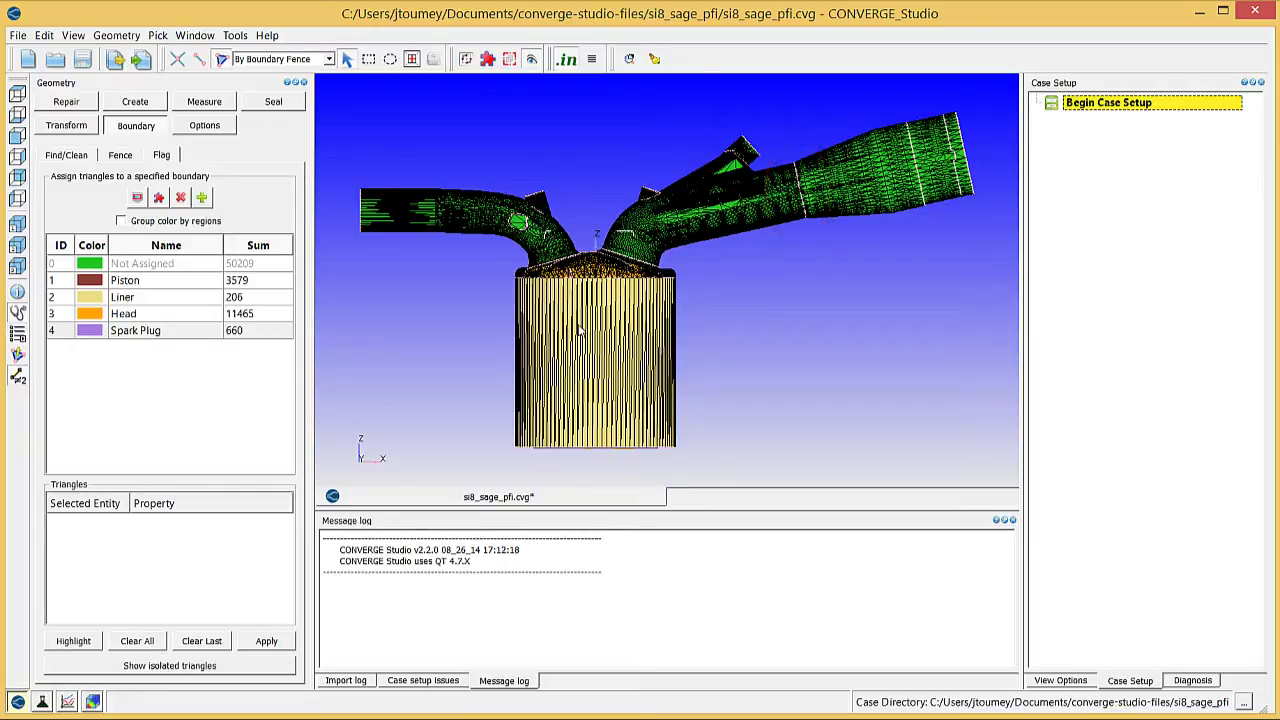
Step: Add empty boundaries 'Intake port top' (ID 5) and 'Intake port bottom' (ID 6)
{"action": "left_click", "coordinate": [204, 199]}
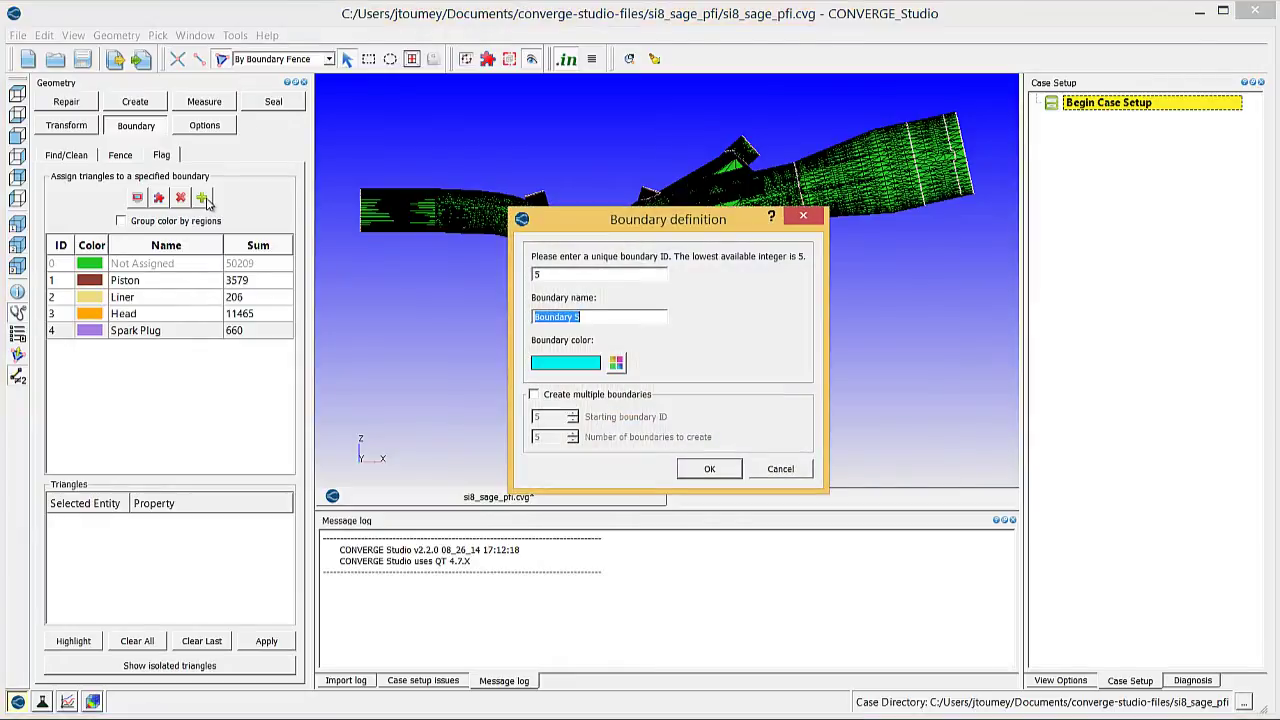
{"action": "type", "text": "Intake port top"}
{"action": "key", "text": "Return"}
{"action": "left_click", "coordinate": [204, 199]}
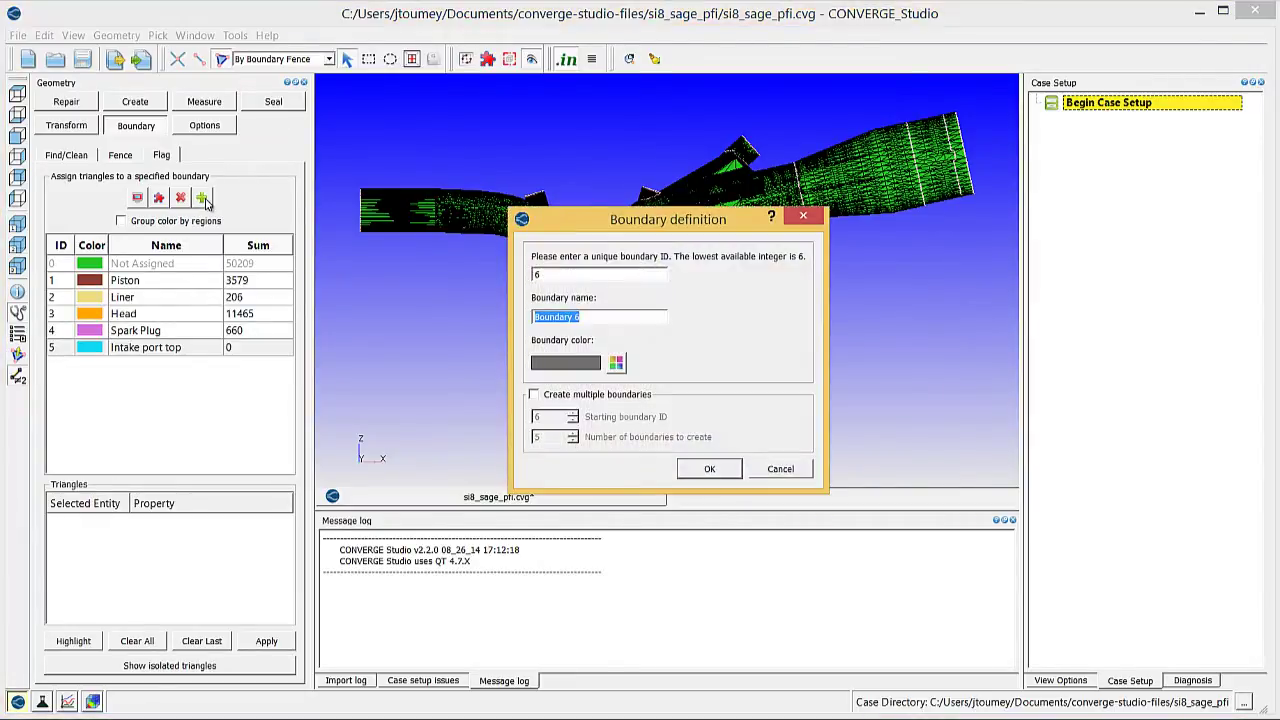
{"action": "type", "text": "Intake port bottom"}
{"action": "key", "text": "Return"}
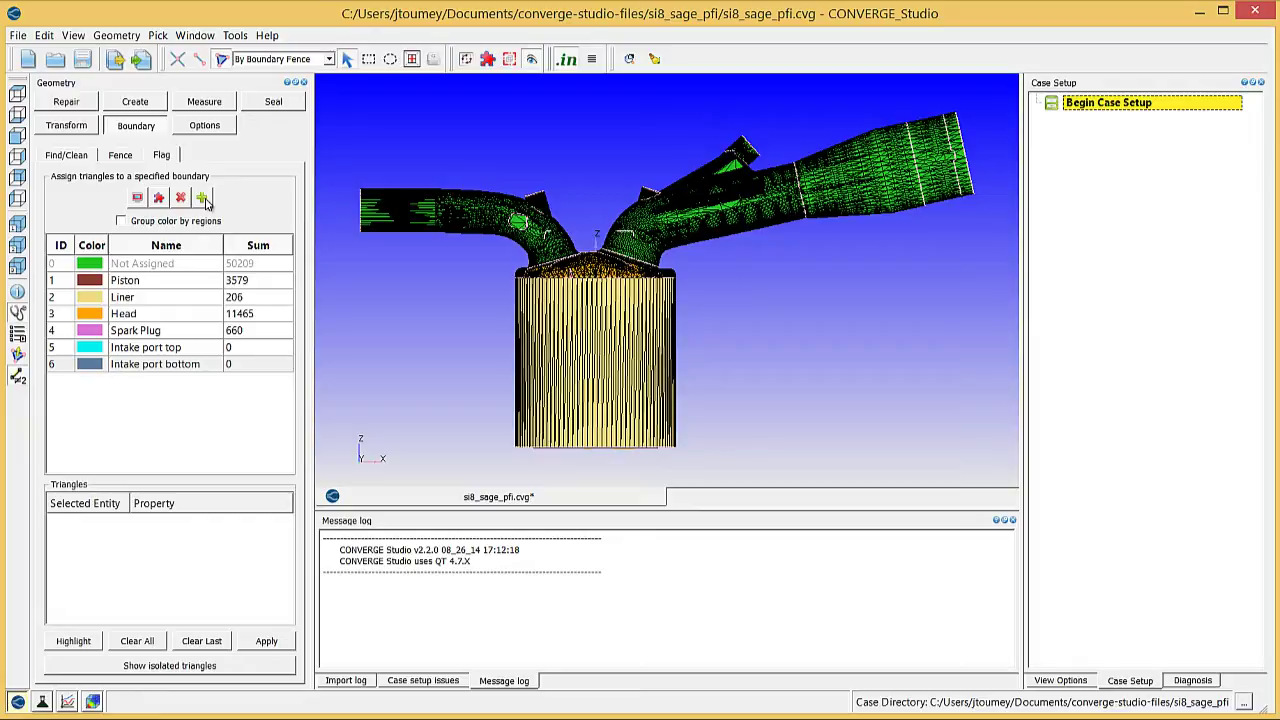
Step: Flag the inner section of the right-hand intake port as Intake port bottom (14759 triangles)
{"action": "left_click", "coordinate": [740, 244]}
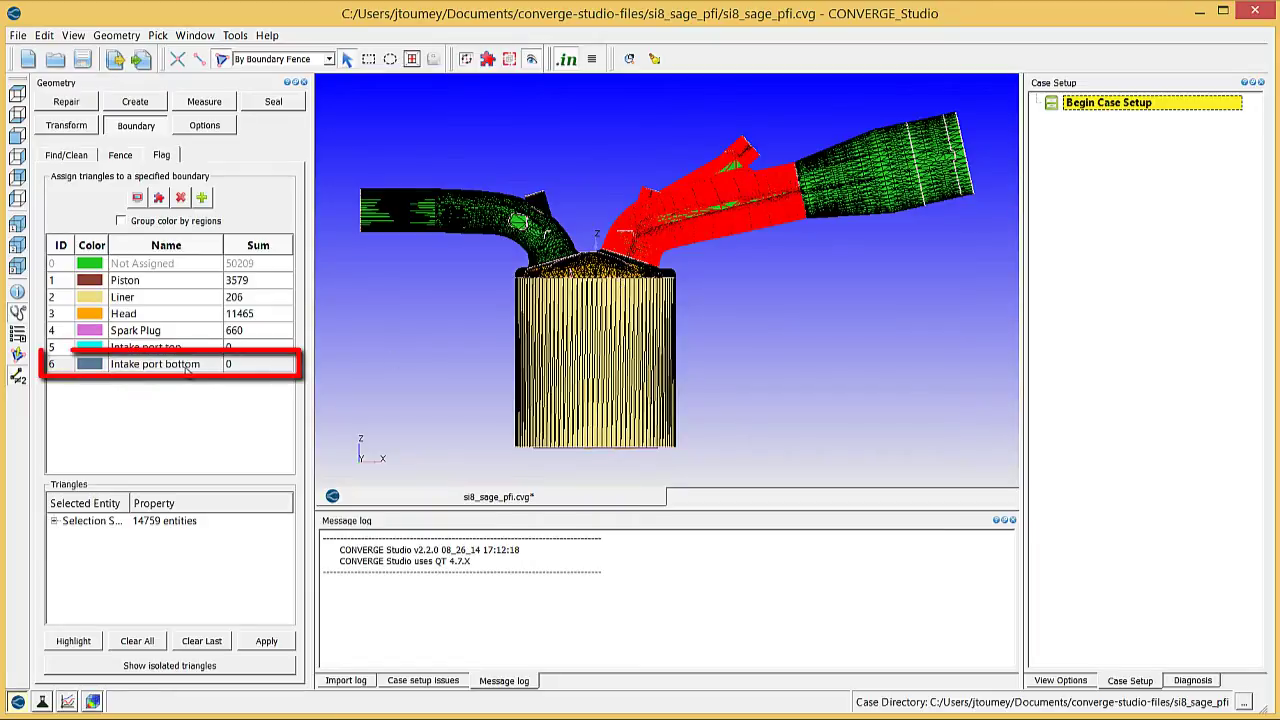
{"action": "left_click", "coordinate": [155, 364]}
{"action": "left_click", "coordinate": [267, 641]}
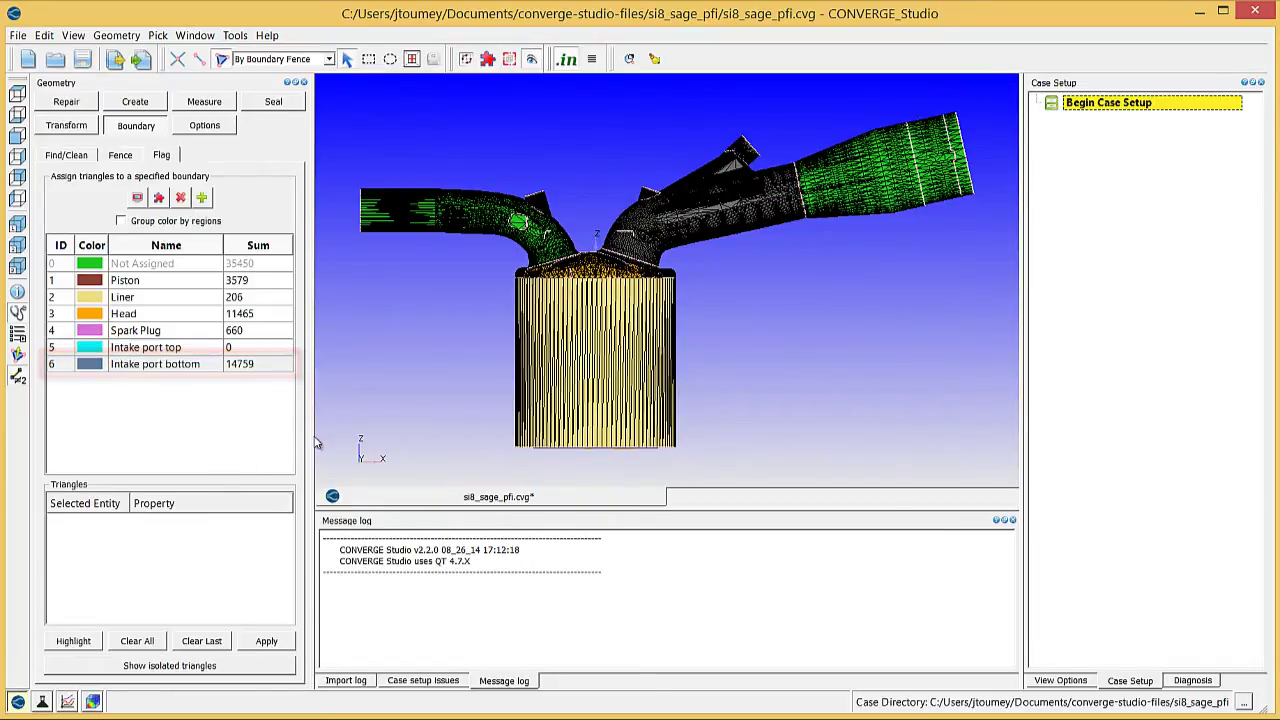
Step: Flag the intake port's outer end as Intake port top (4171 triangles)
{"action": "left_click", "coordinate": [896, 182]}
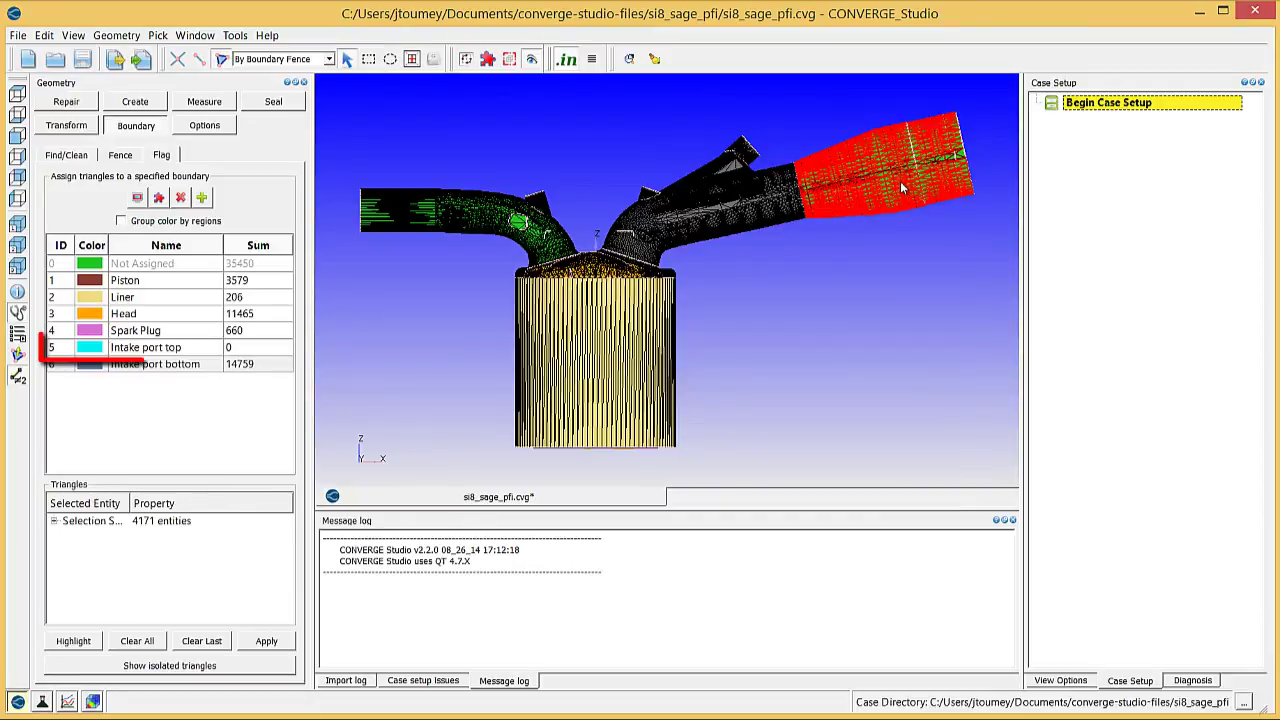
{"action": "left_click", "coordinate": [206, 350]}
{"action": "left_click", "coordinate": [274, 640]}
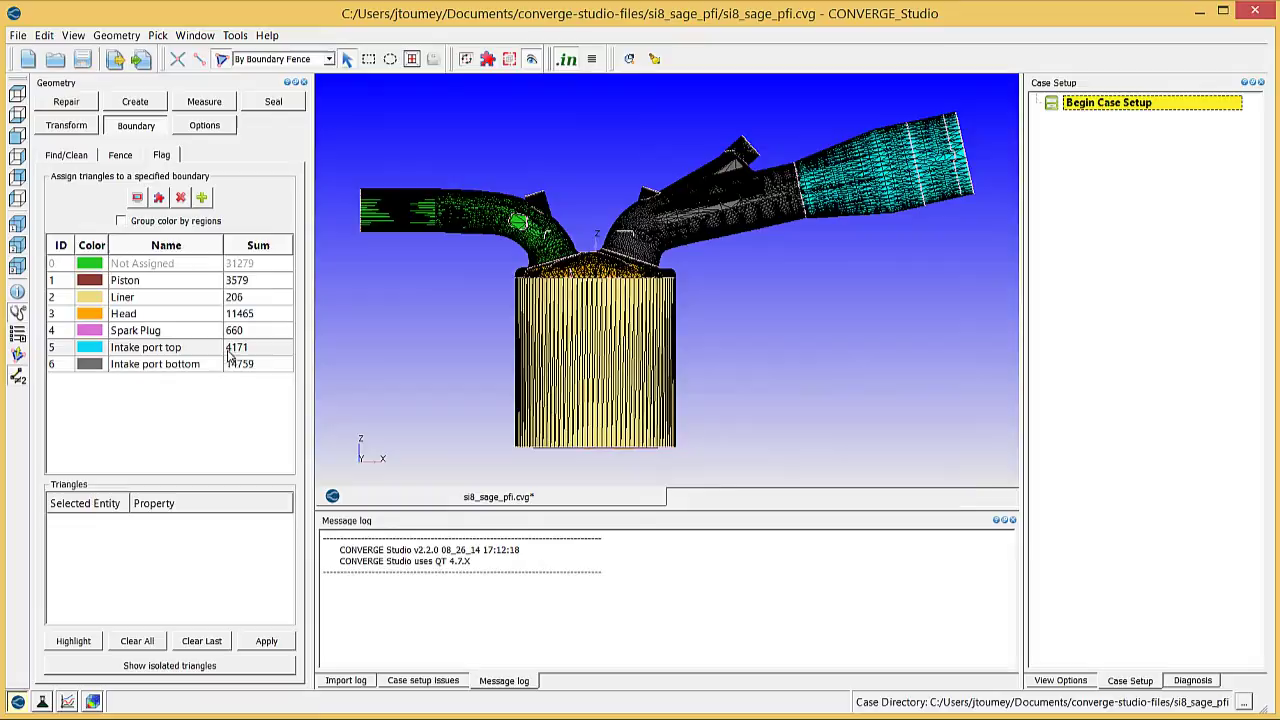
Step: Create a new boundary named 'Exhaust Port'
{"action": "left_click", "coordinate": [202, 198]}
{"action": "type", "text": "Exha"}
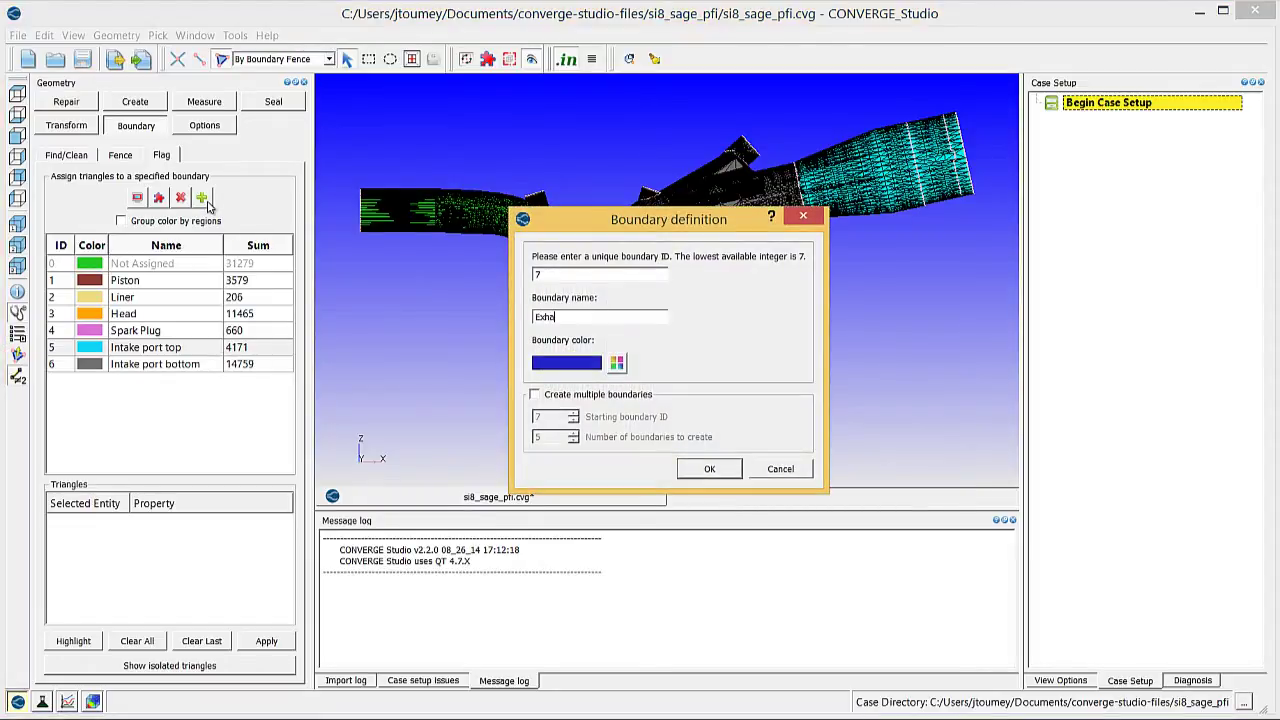
{"action": "type", "text": "ust Port"}
{"action": "key", "text": "Return"}
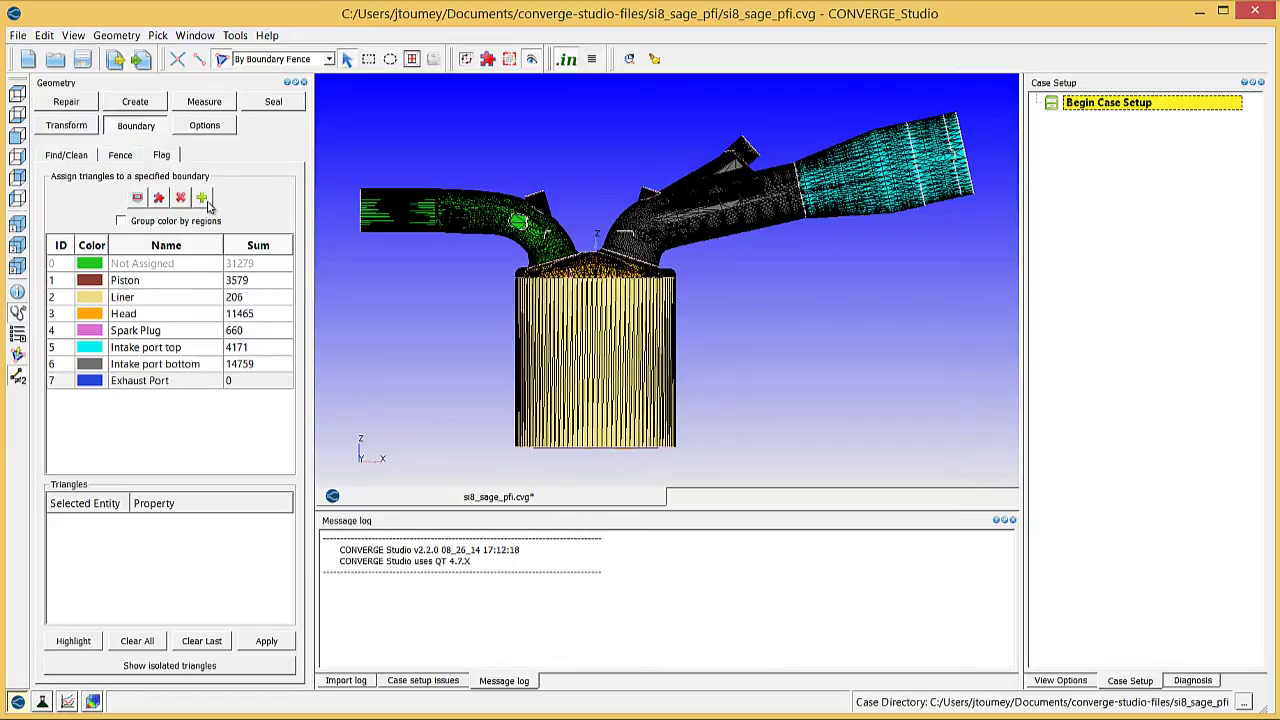
Step: Assign the left-hand port's surface triangles to Exhaust Port, 14941 in total
{"action": "left_click", "coordinate": [427, 208]}
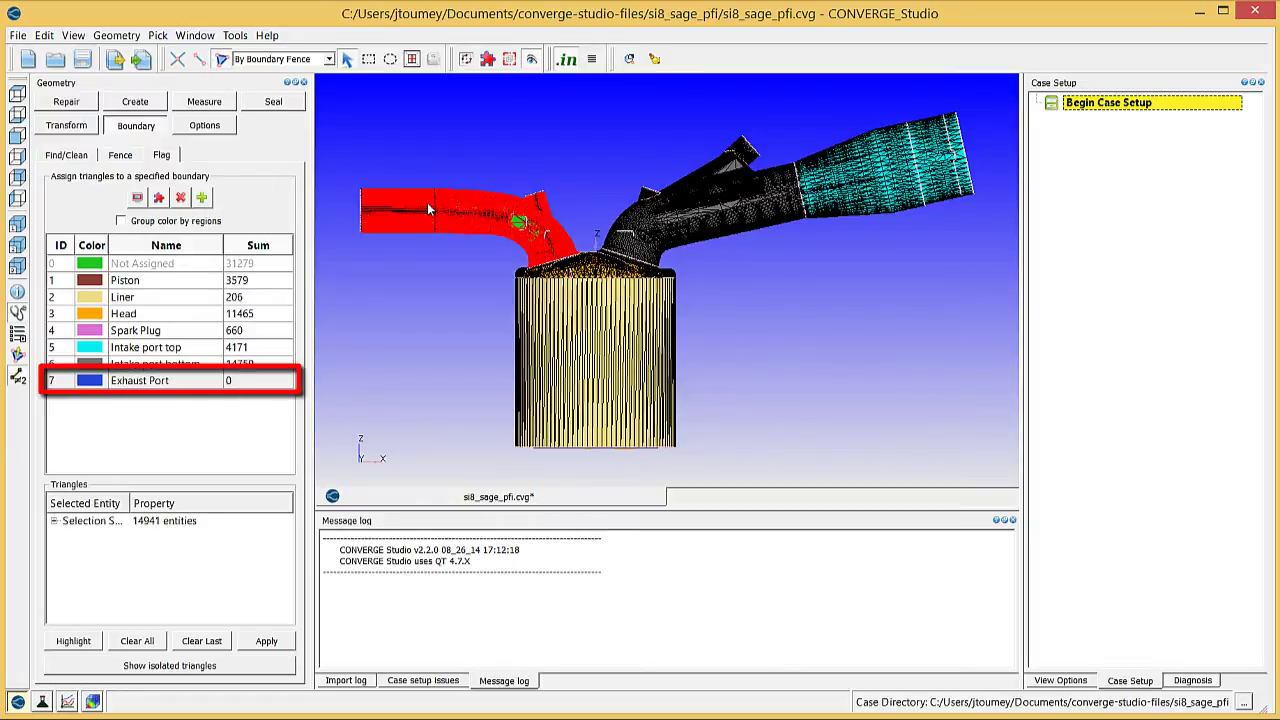
{"action": "left_click", "coordinate": [180, 384]}
{"action": "left_click", "coordinate": [266, 641]}
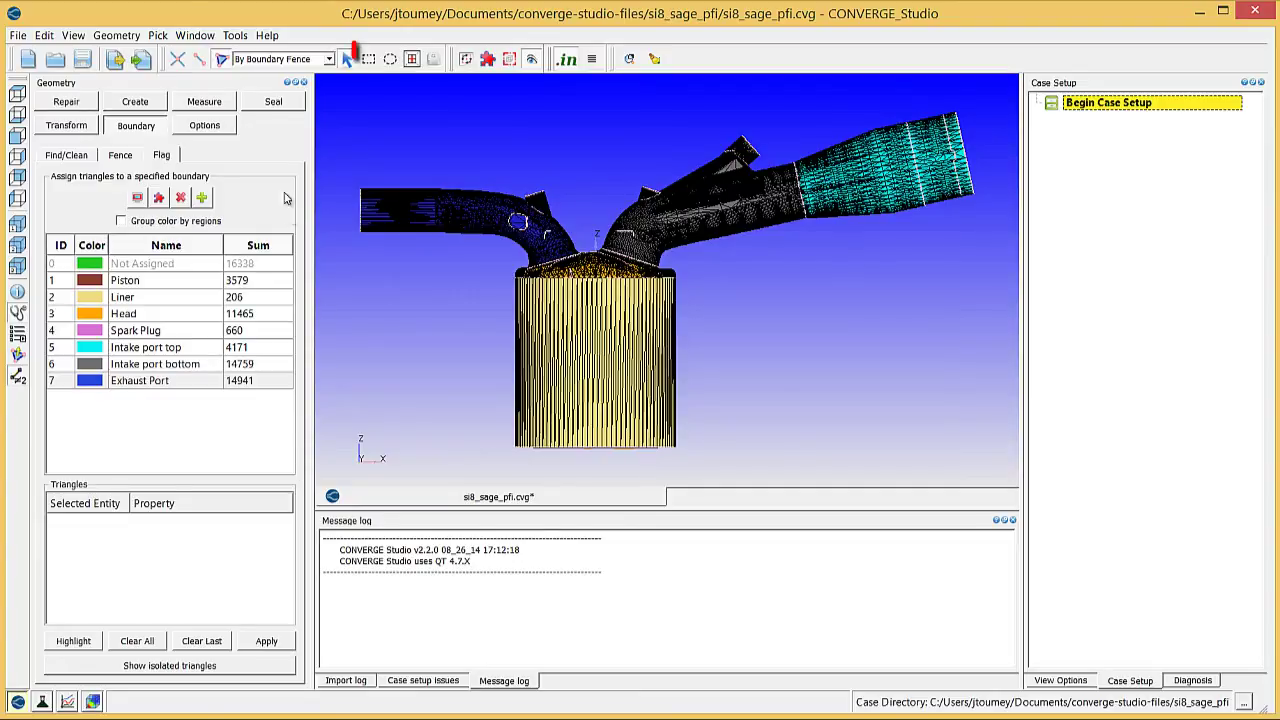
Step: With the pick filter on Any, box the exhaust port–head junction and add it to Exhaust Port (17865)
{"action": "left_click", "coordinate": [369, 59]}
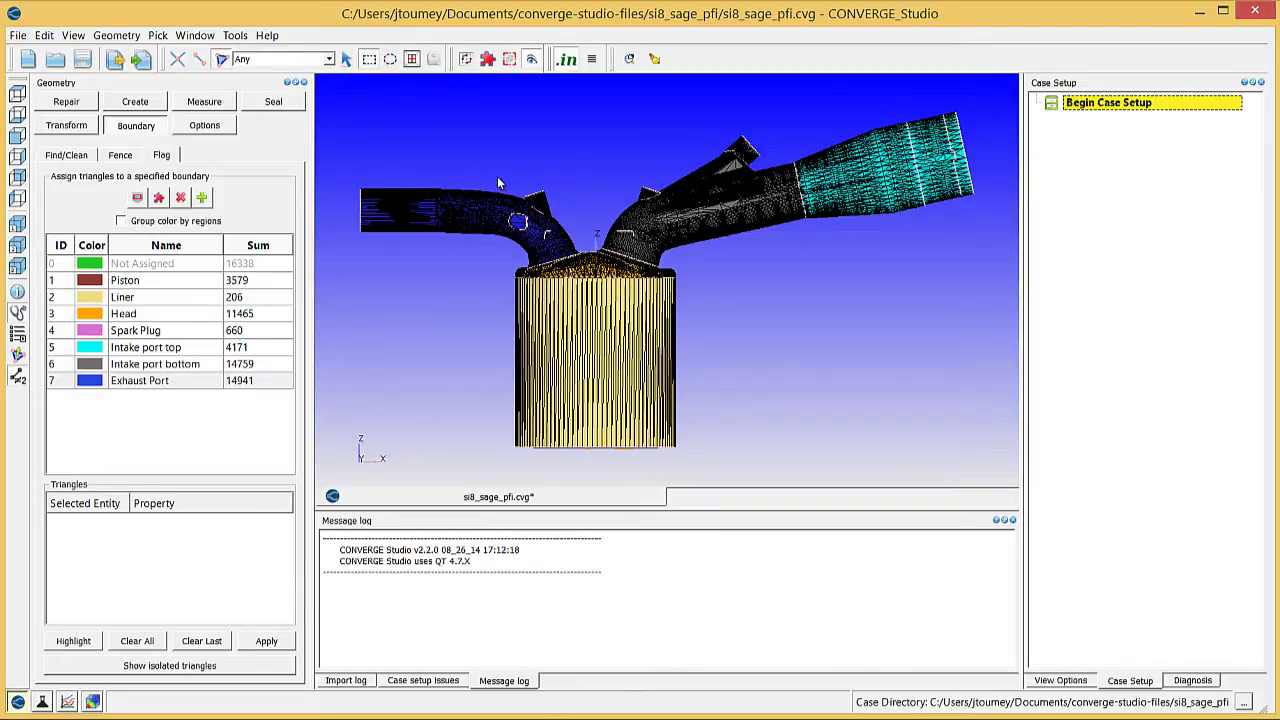
{"action": "left_click_drag", "start_coordinate": [498, 172], "coordinate": [578, 248]}
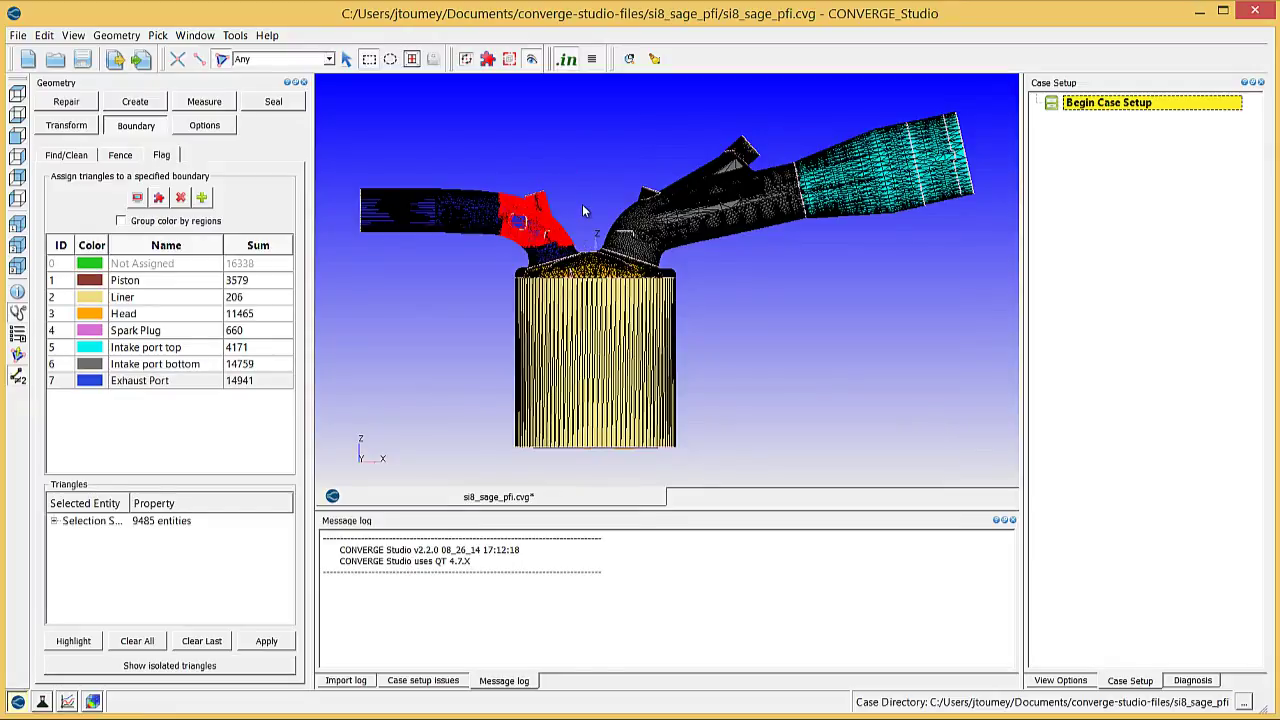
{"action": "left_click", "coordinate": [208, 385]}
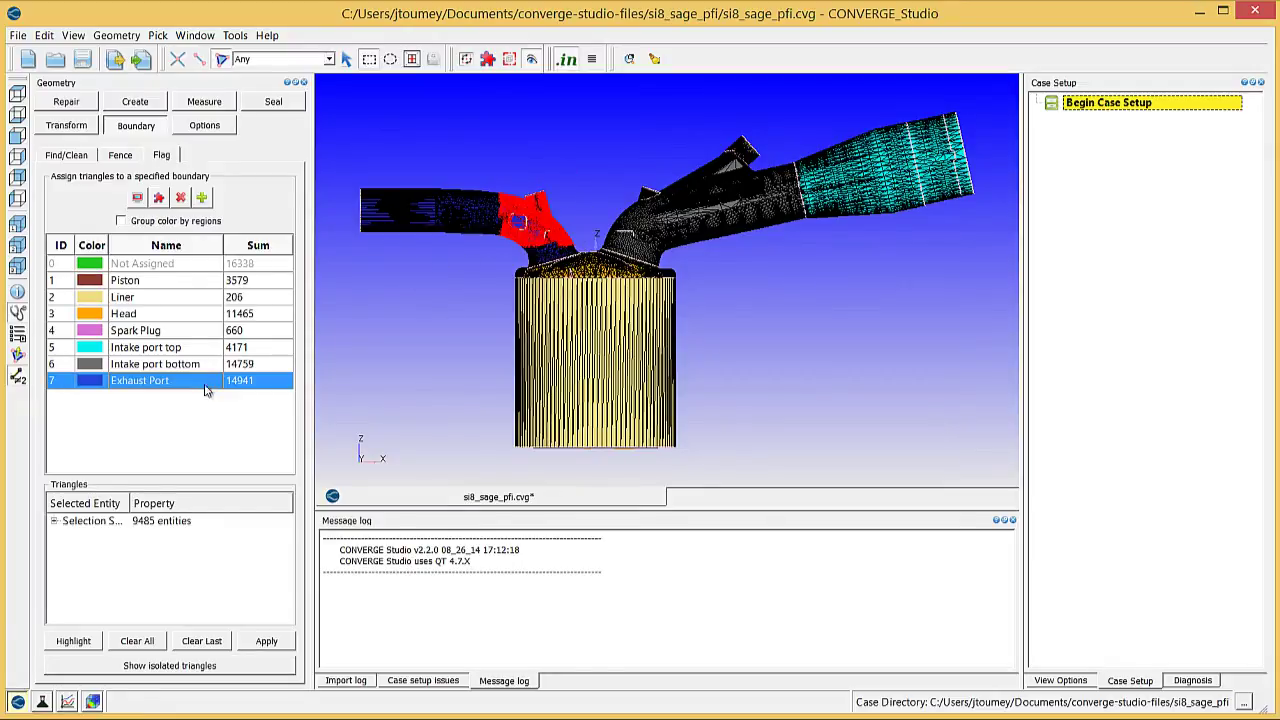
{"action": "left_click", "coordinate": [280, 640]}
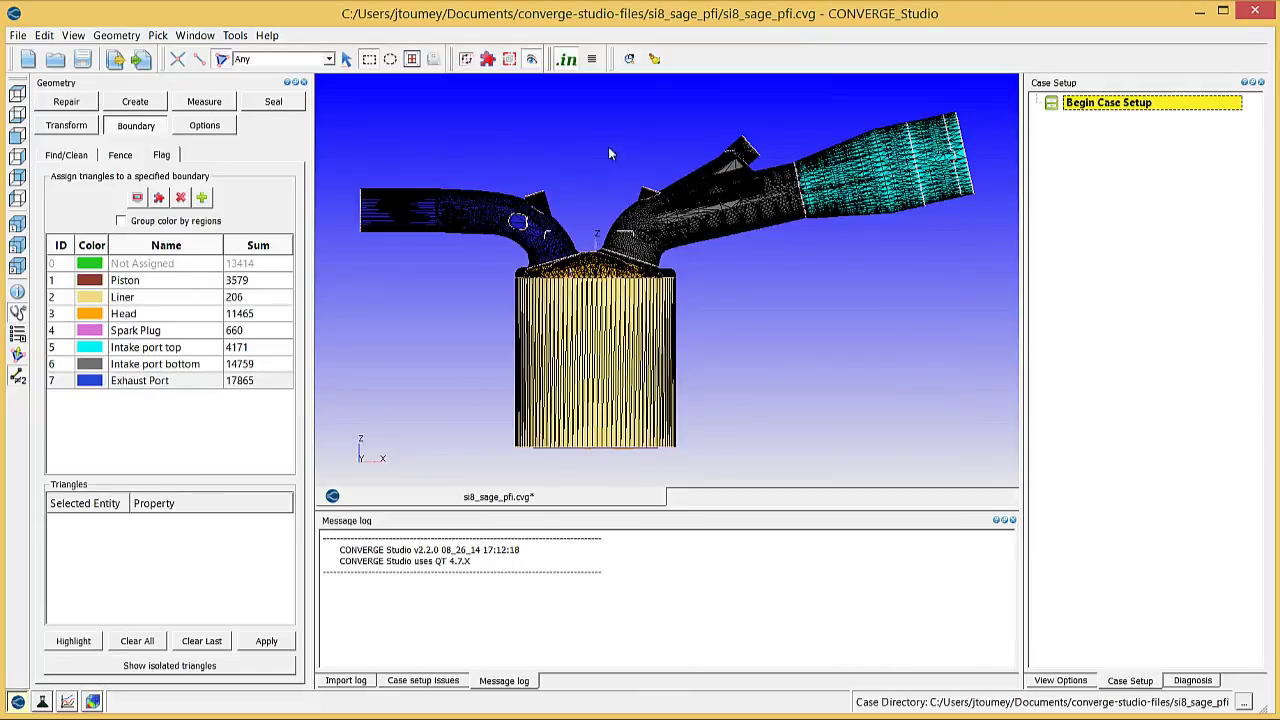
Step: Box the leftover inner intake port triangles into Intake port bottom, raising it to 17220
{"action": "left_click_drag", "start_coordinate": [606, 122], "coordinate": [777, 238]}
{"action": "left_click", "coordinate": [149, 364]}
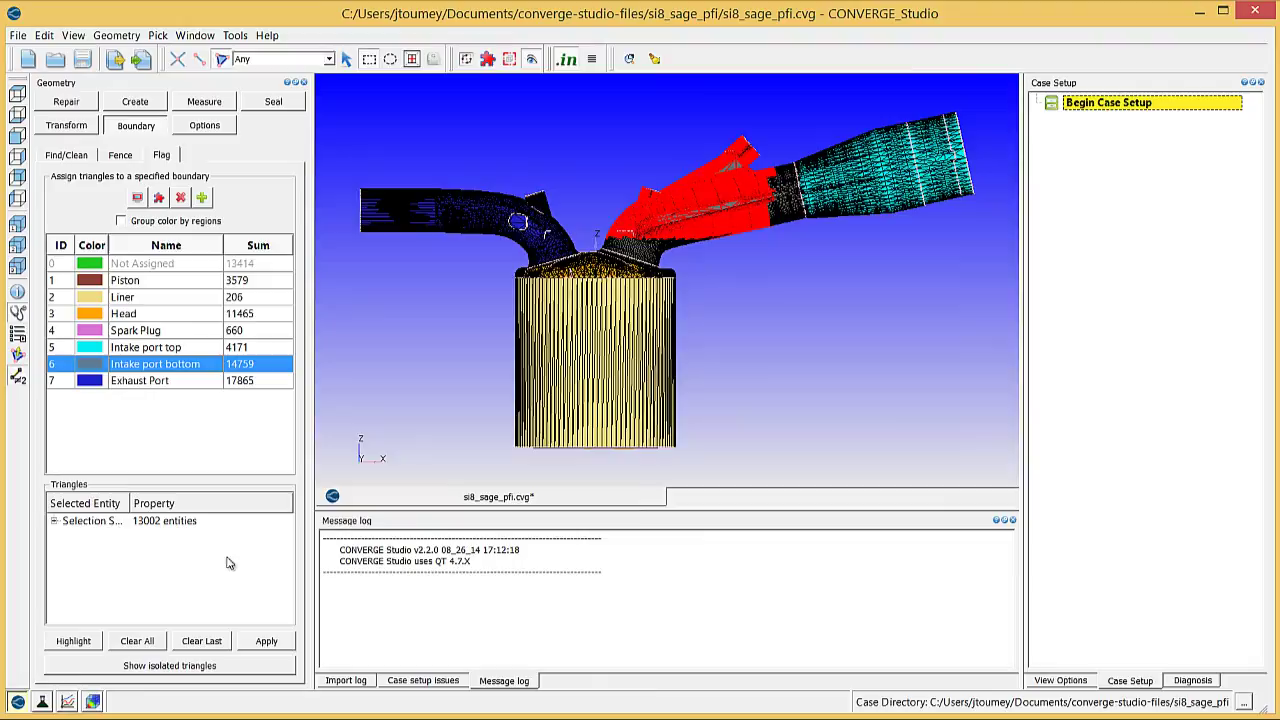
{"action": "left_click", "coordinate": [266, 643]}
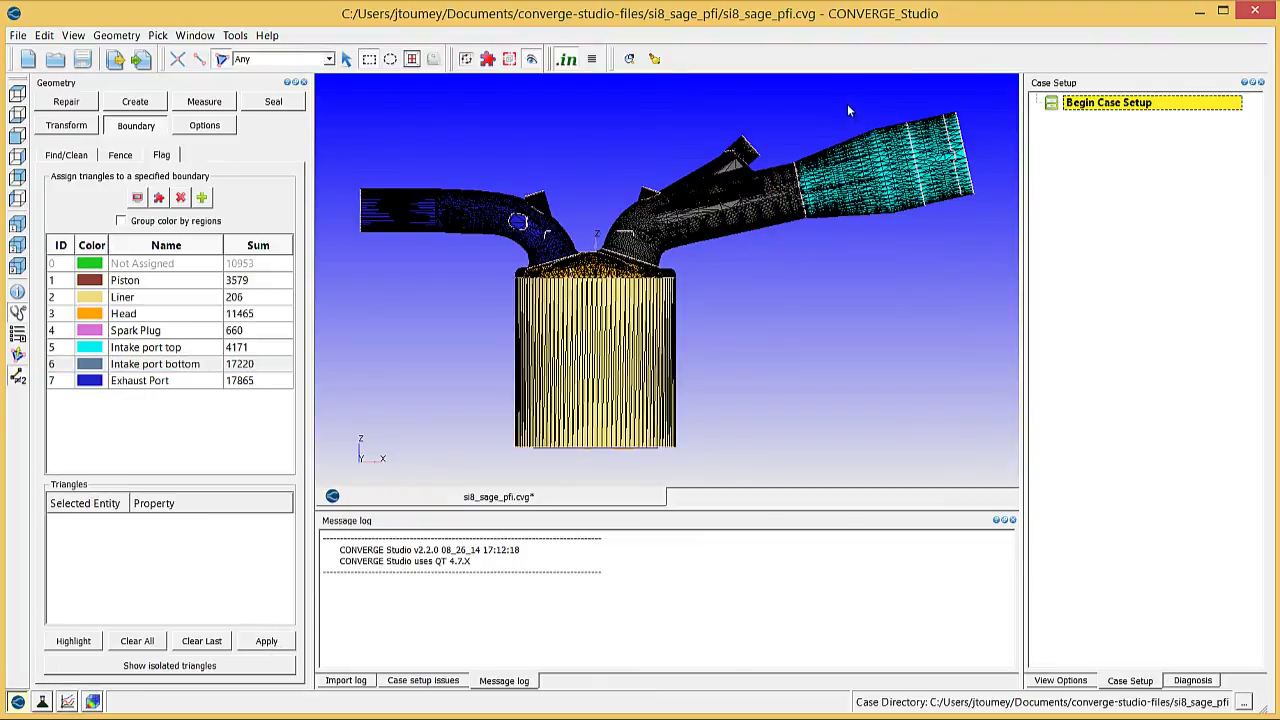
Step: Box the intake port's outer end into Intake port top, raising it to 4299
{"action": "left_click_drag", "start_coordinate": [825, 93], "coordinate": [990, 218]}
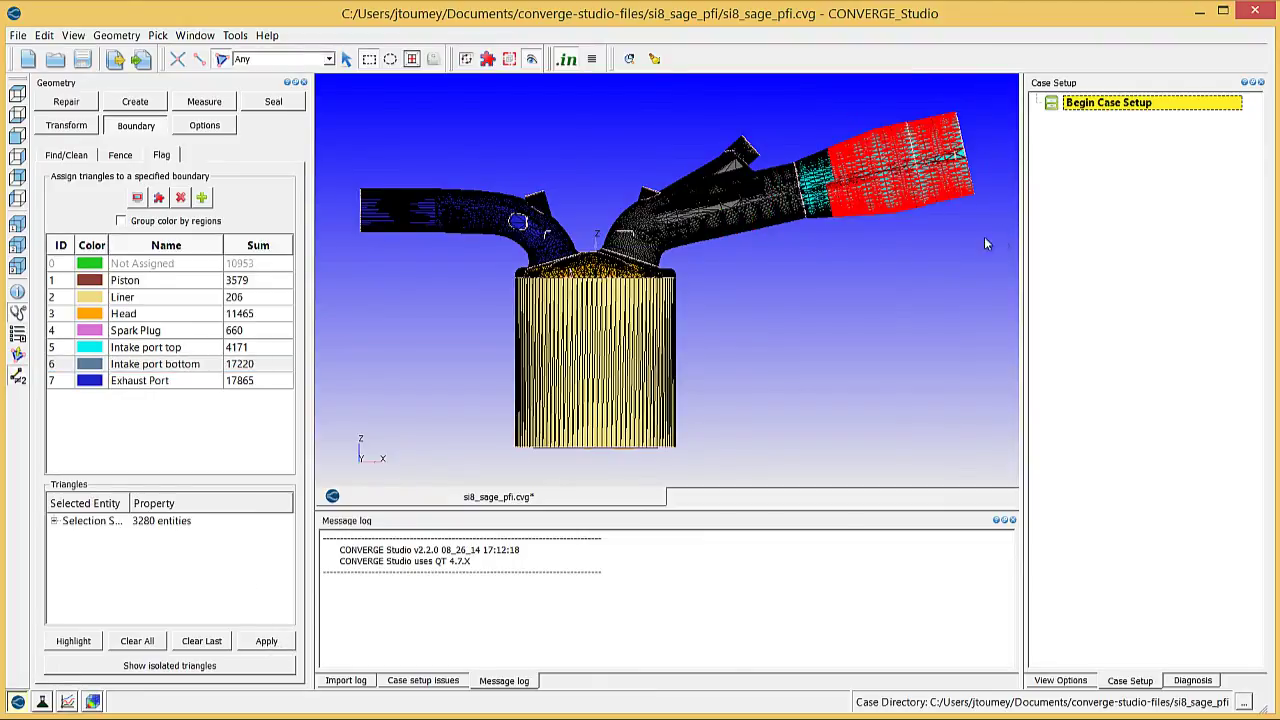
{"action": "left_click", "coordinate": [142, 347]}
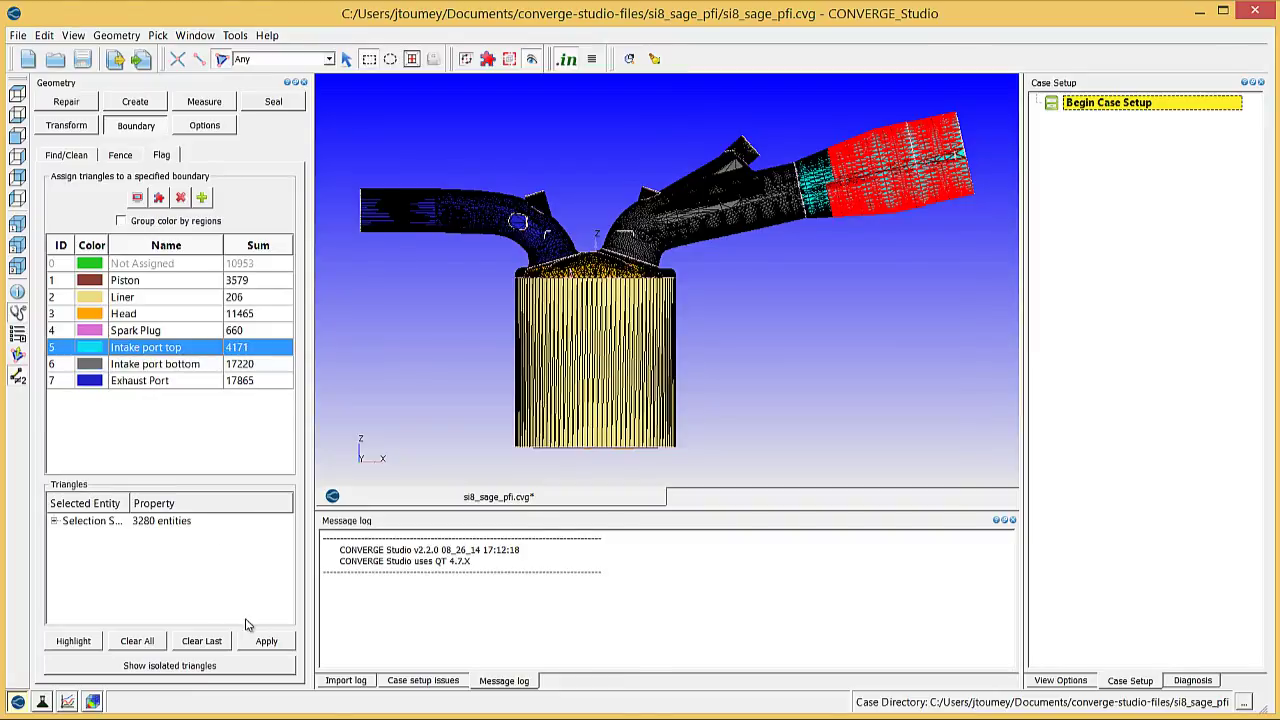
{"action": "left_click", "coordinate": [266, 641]}
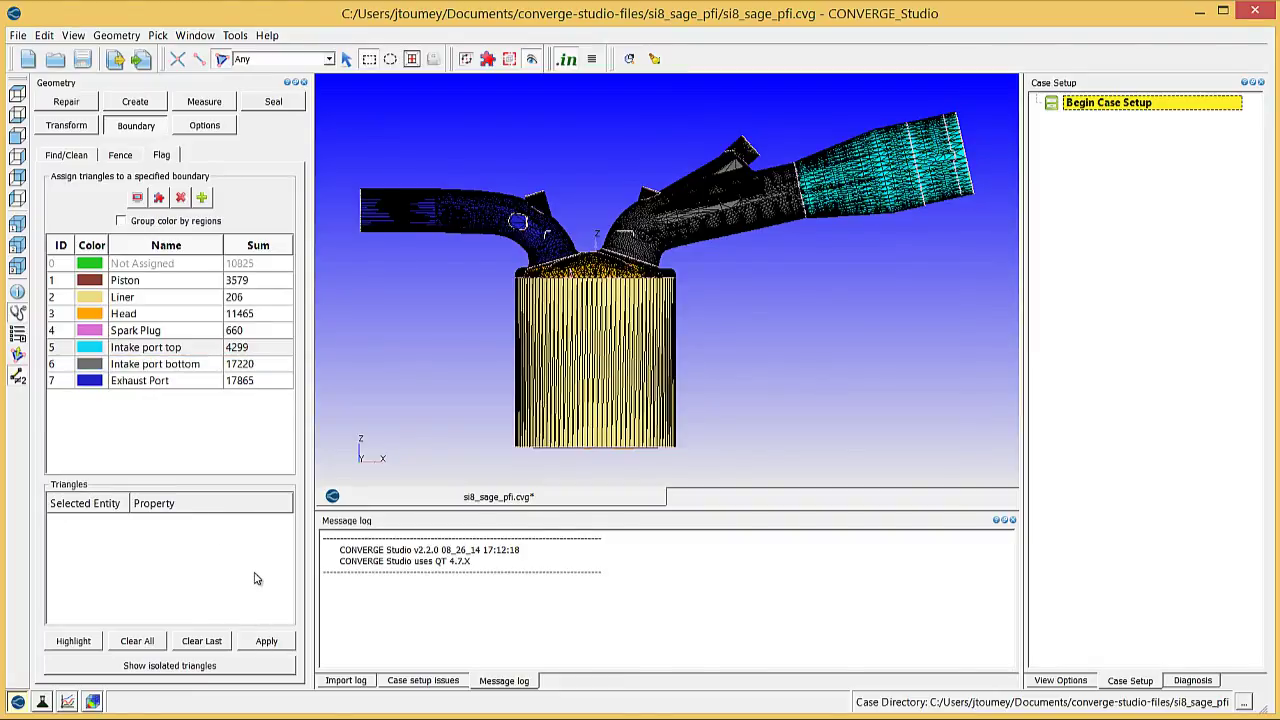